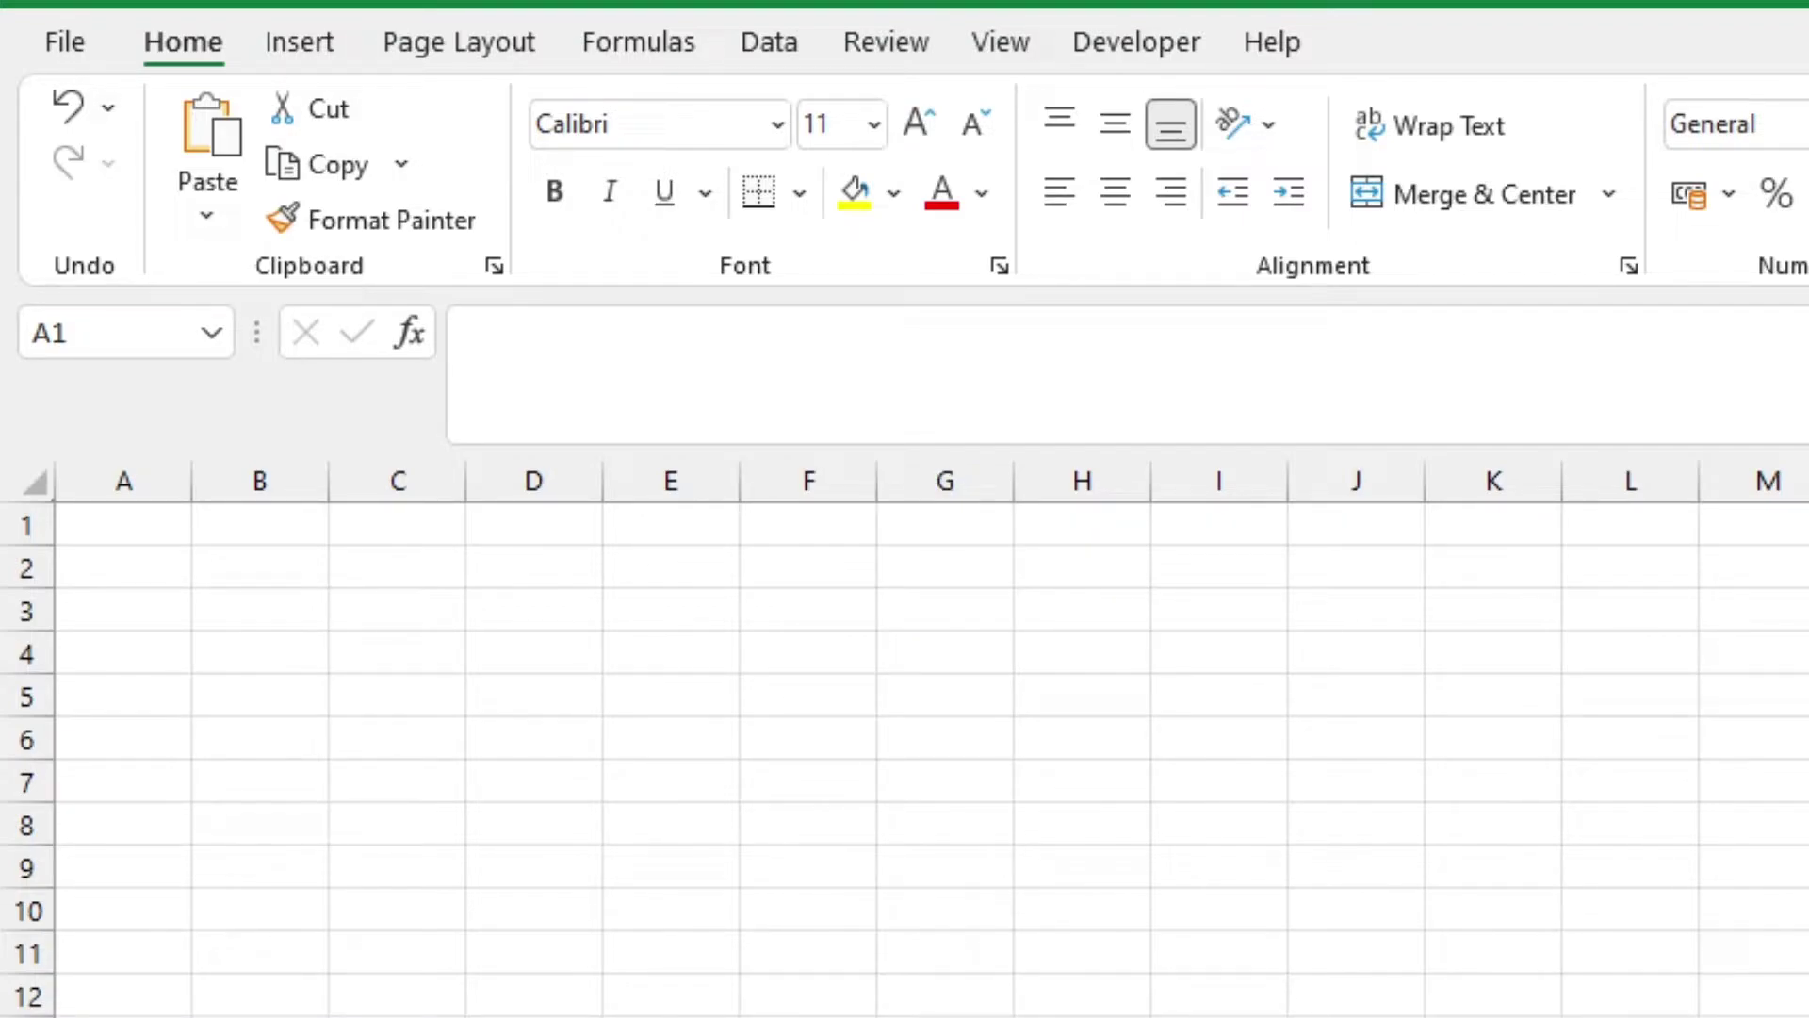
Enter the formula =10-6 in B1 and check that it shows 4.
{"action": "left_click", "coordinate": [242, 525]}
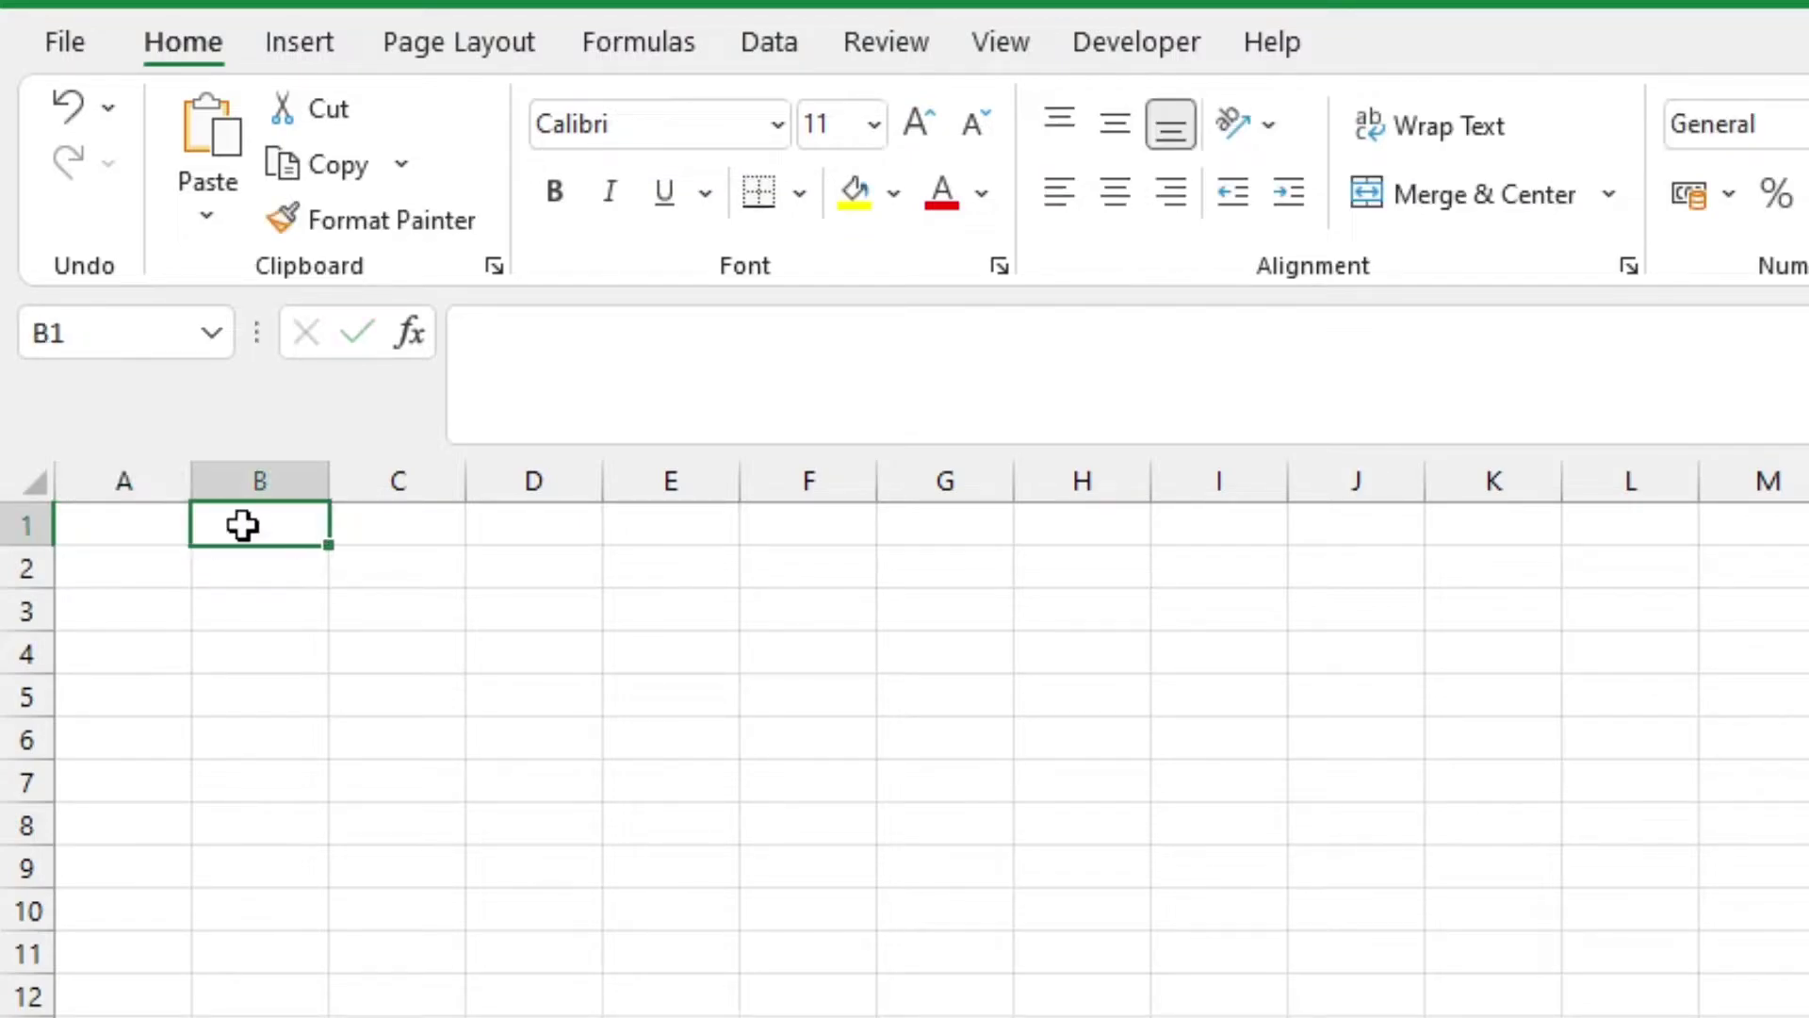
{"action": "type", "text": "="}
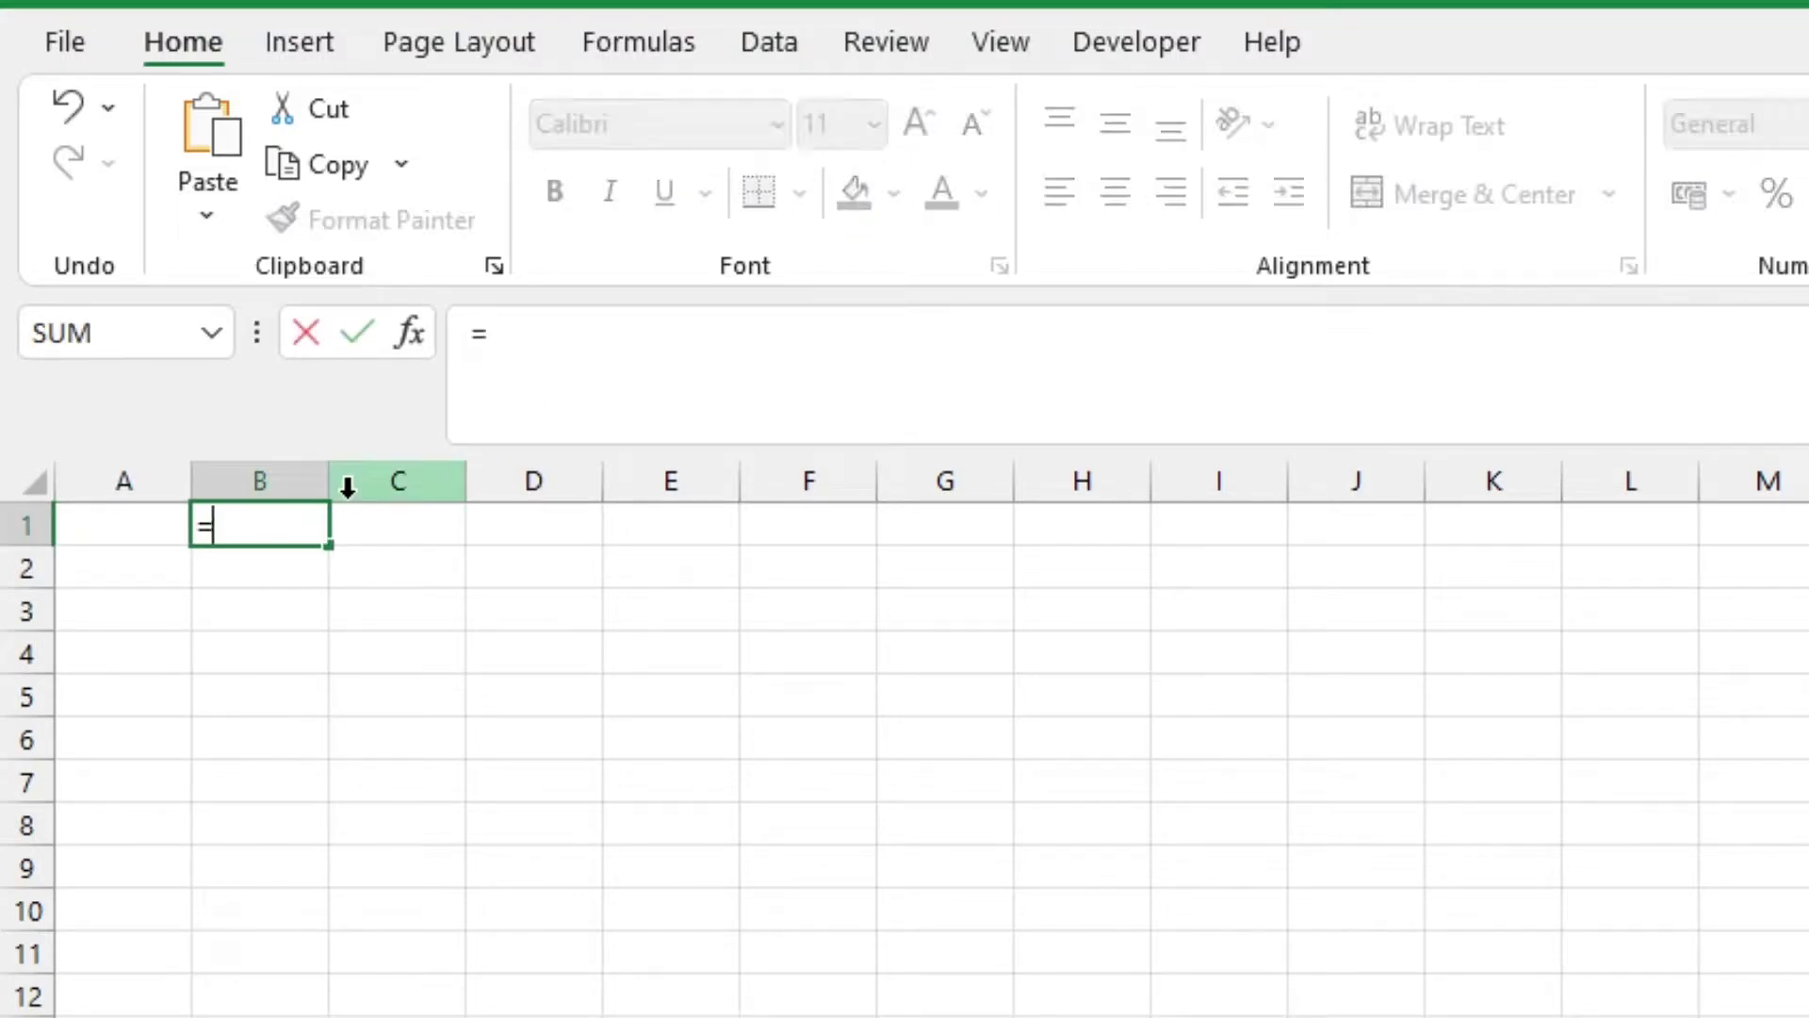
{"action": "type", "text": "10"}
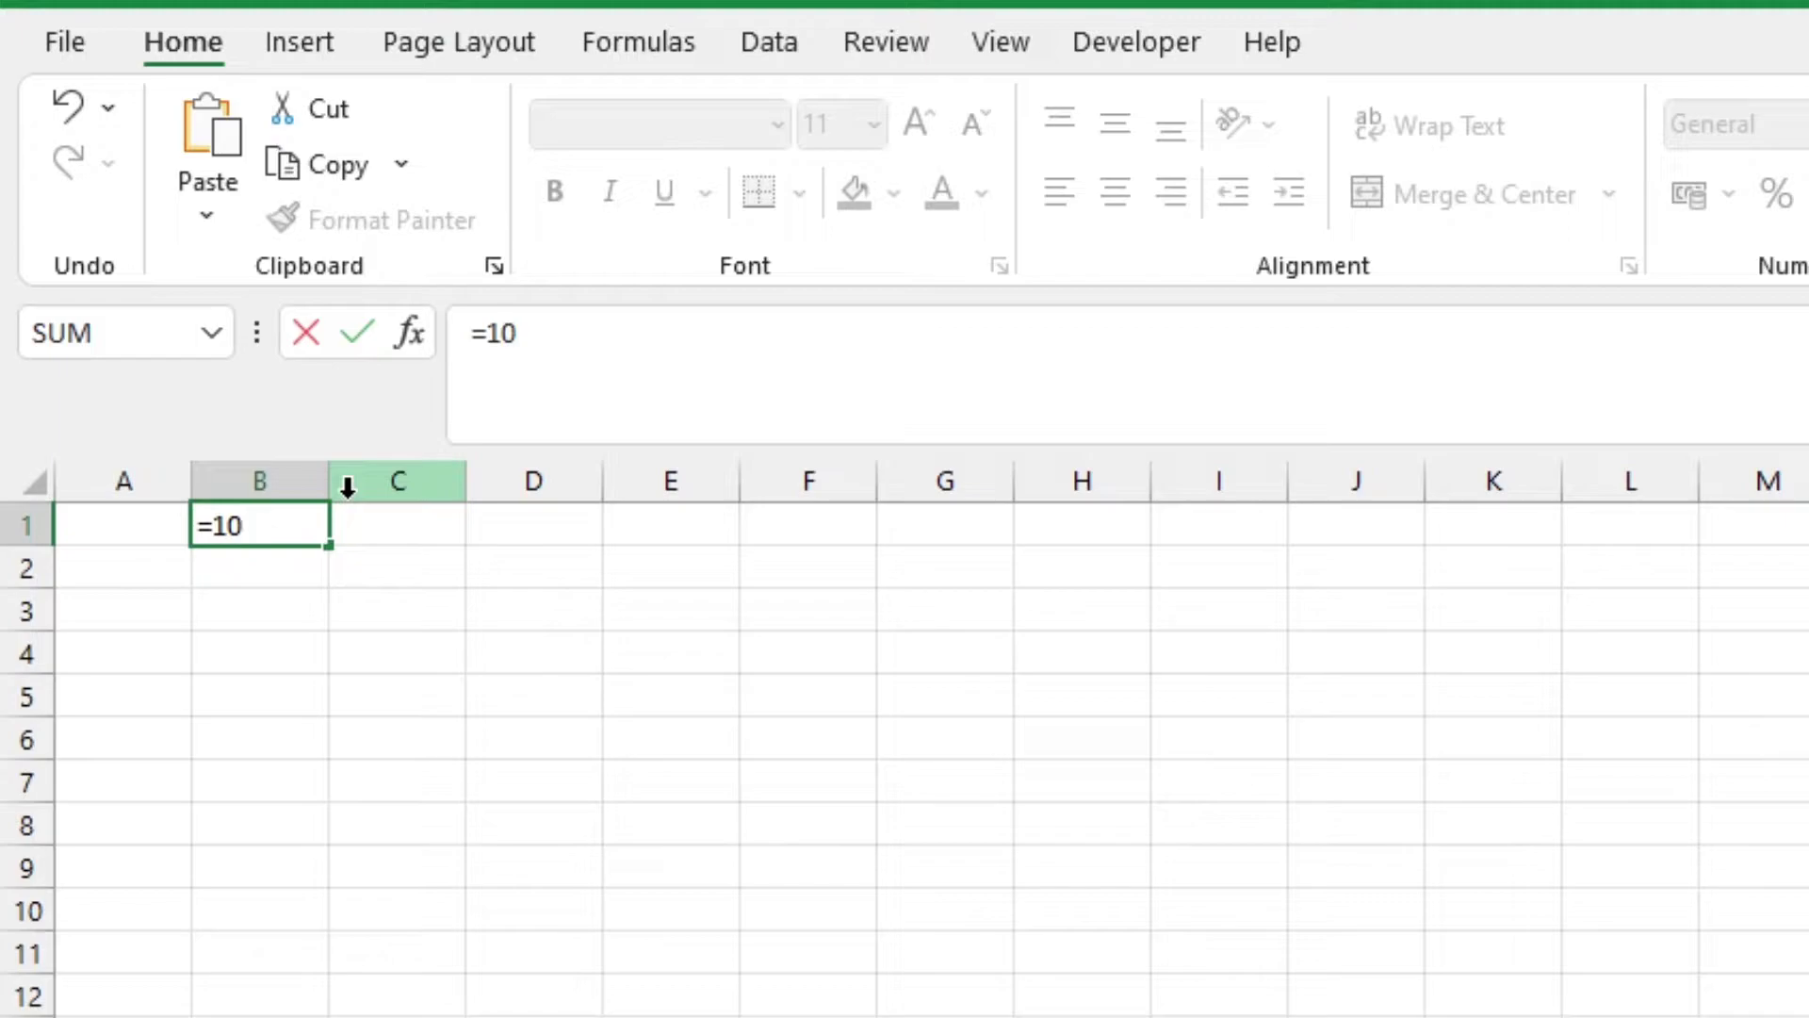
{"action": "type", "text": "-"}
{"action": "type", "text": "6"}
{"action": "key", "text": "Return"}
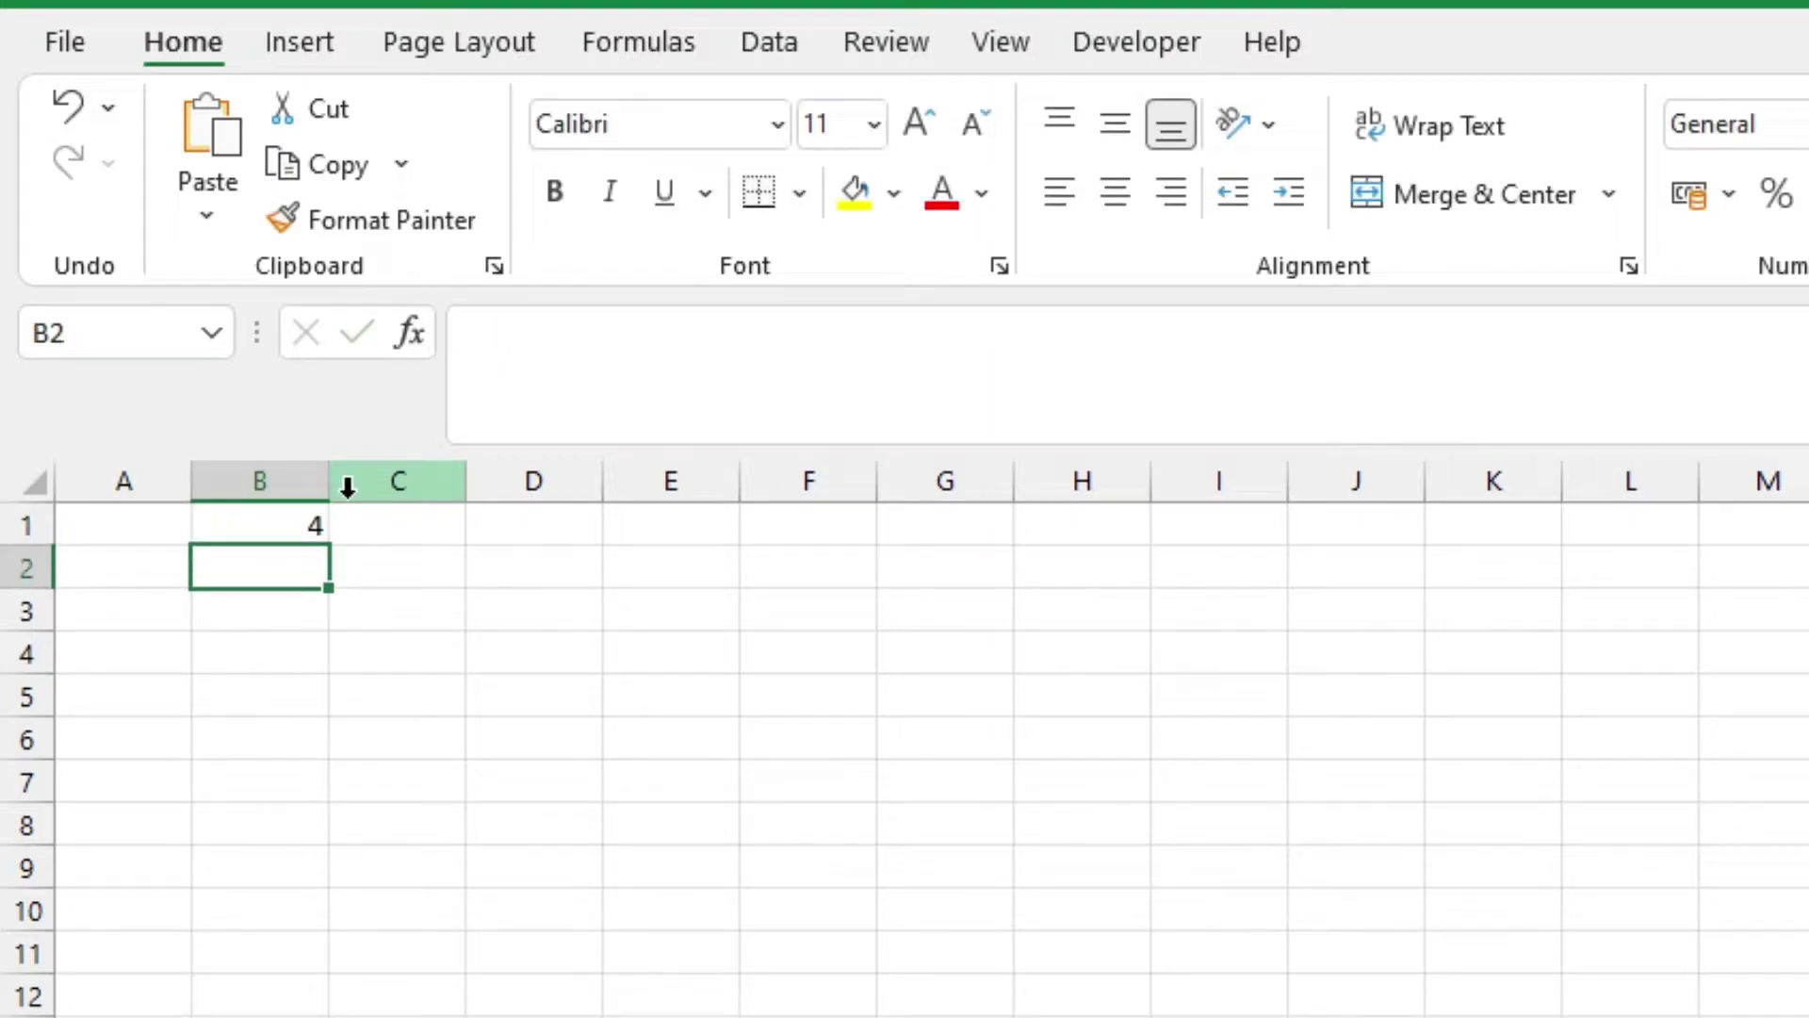
{"action": "left_click", "coordinate": [274, 521]}
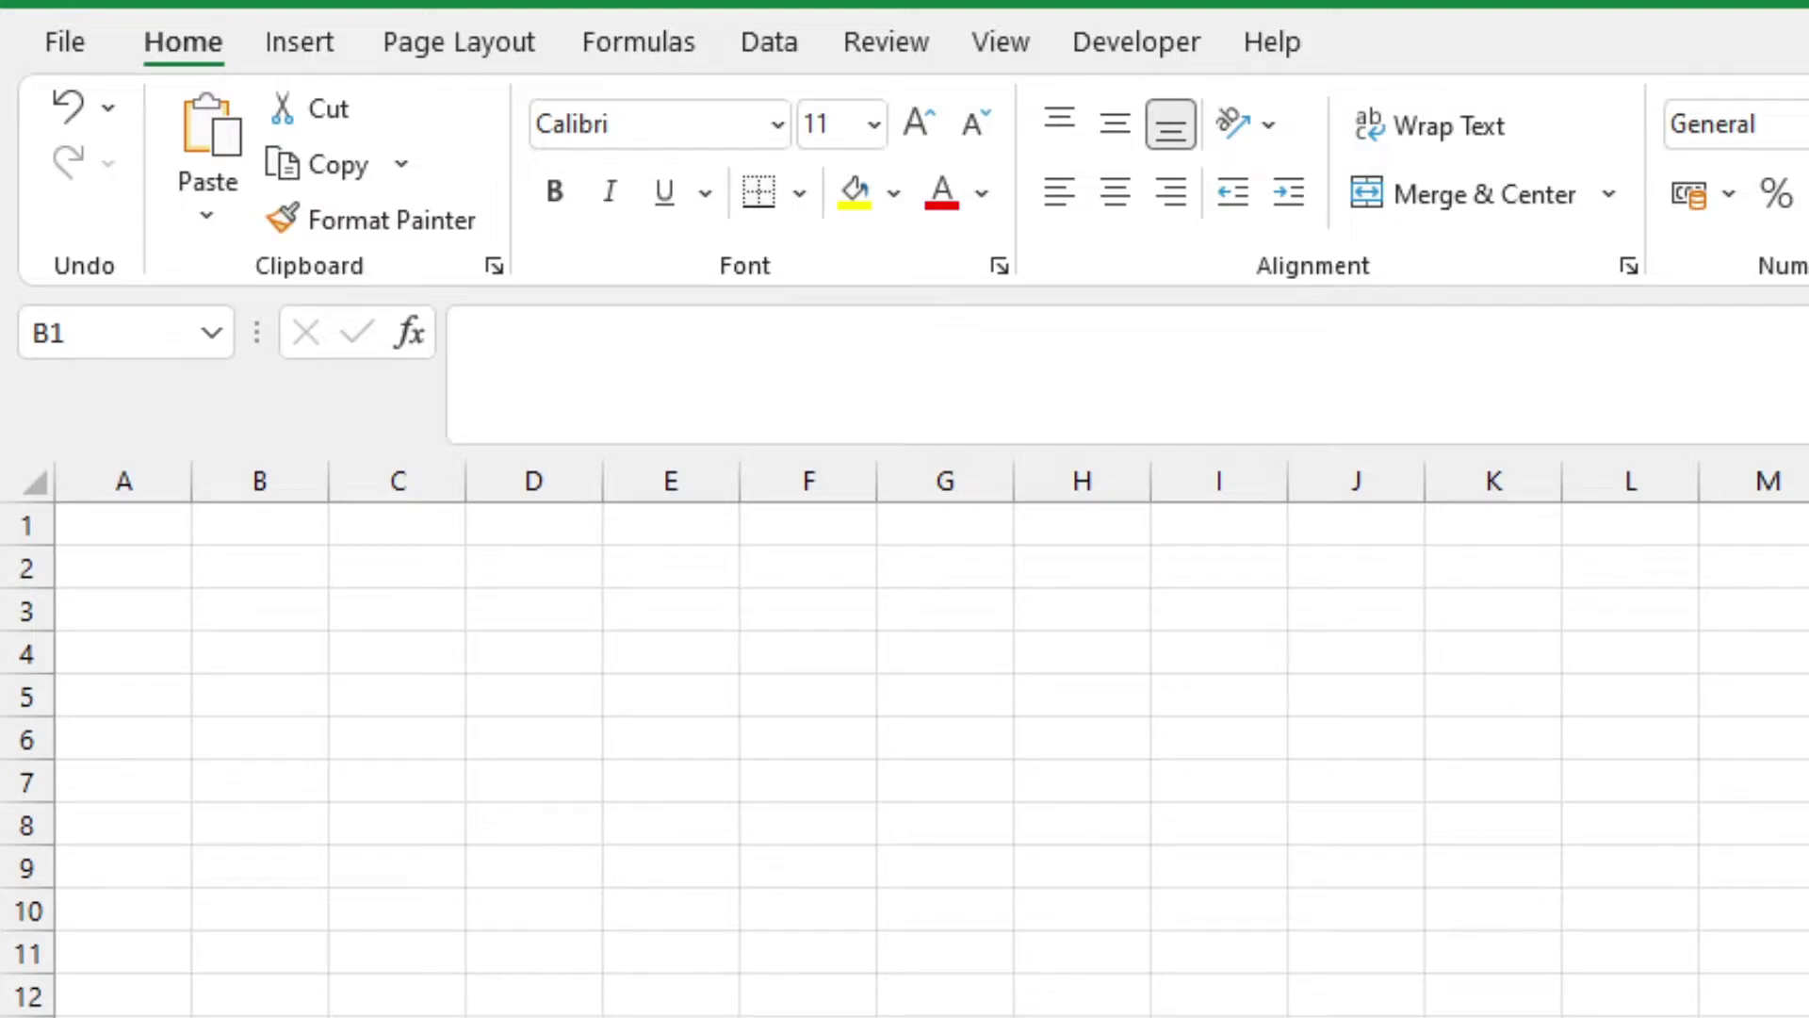
Select cells A1, D5, F2 and D4 to show their addresses in the Name Box.
{"action": "left_click", "coordinate": [123, 509]}
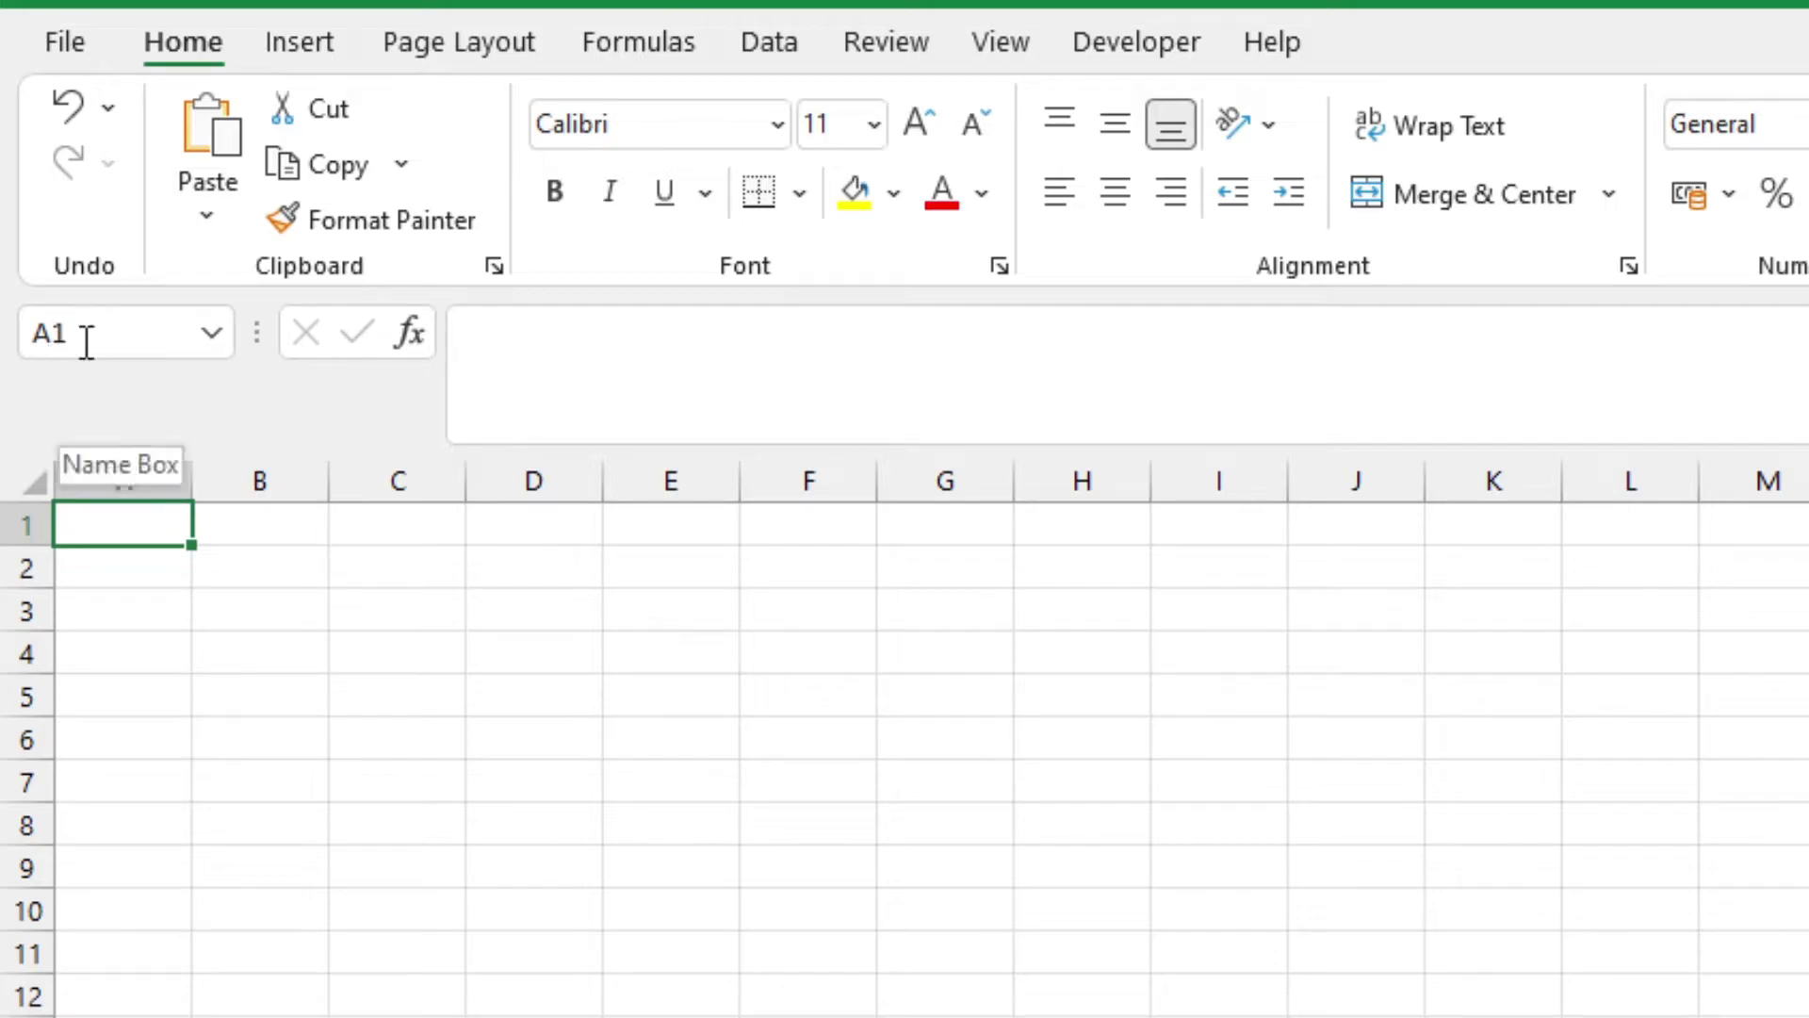
{"action": "left_click", "coordinate": [489, 702]}
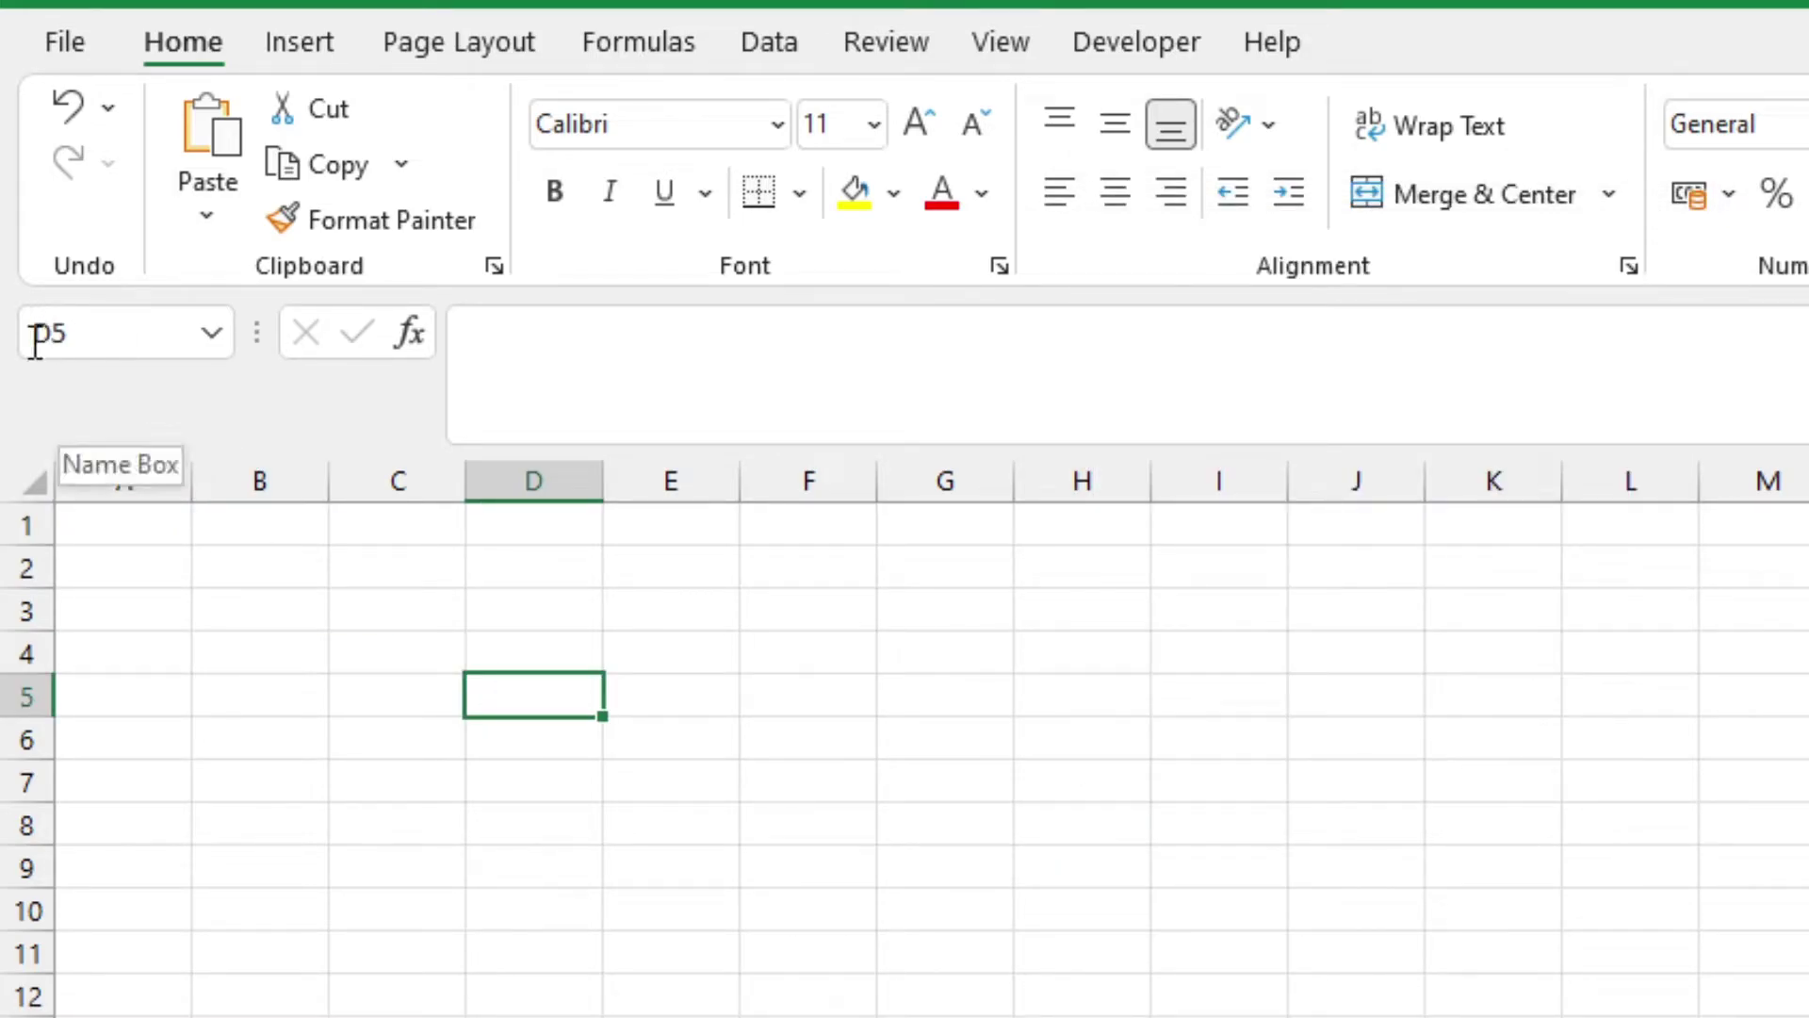
{"action": "left_click", "coordinate": [806, 567]}
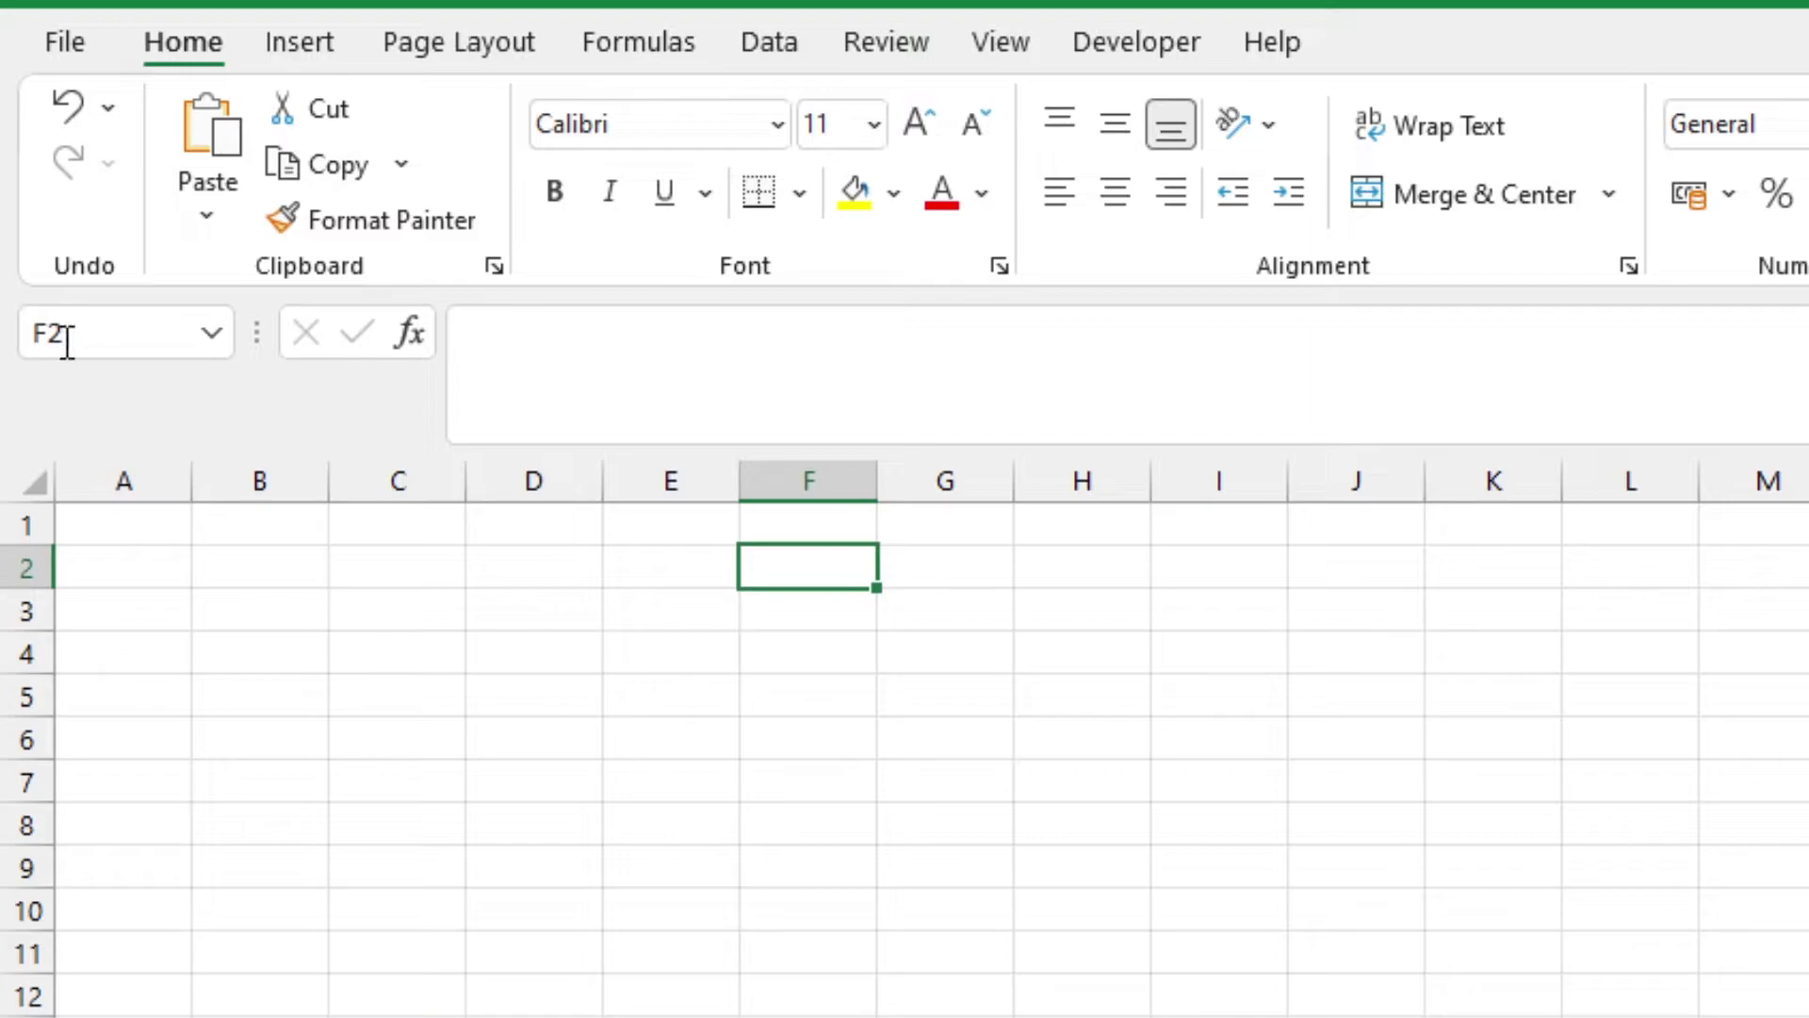
{"action": "left_click", "coordinate": [588, 670]}
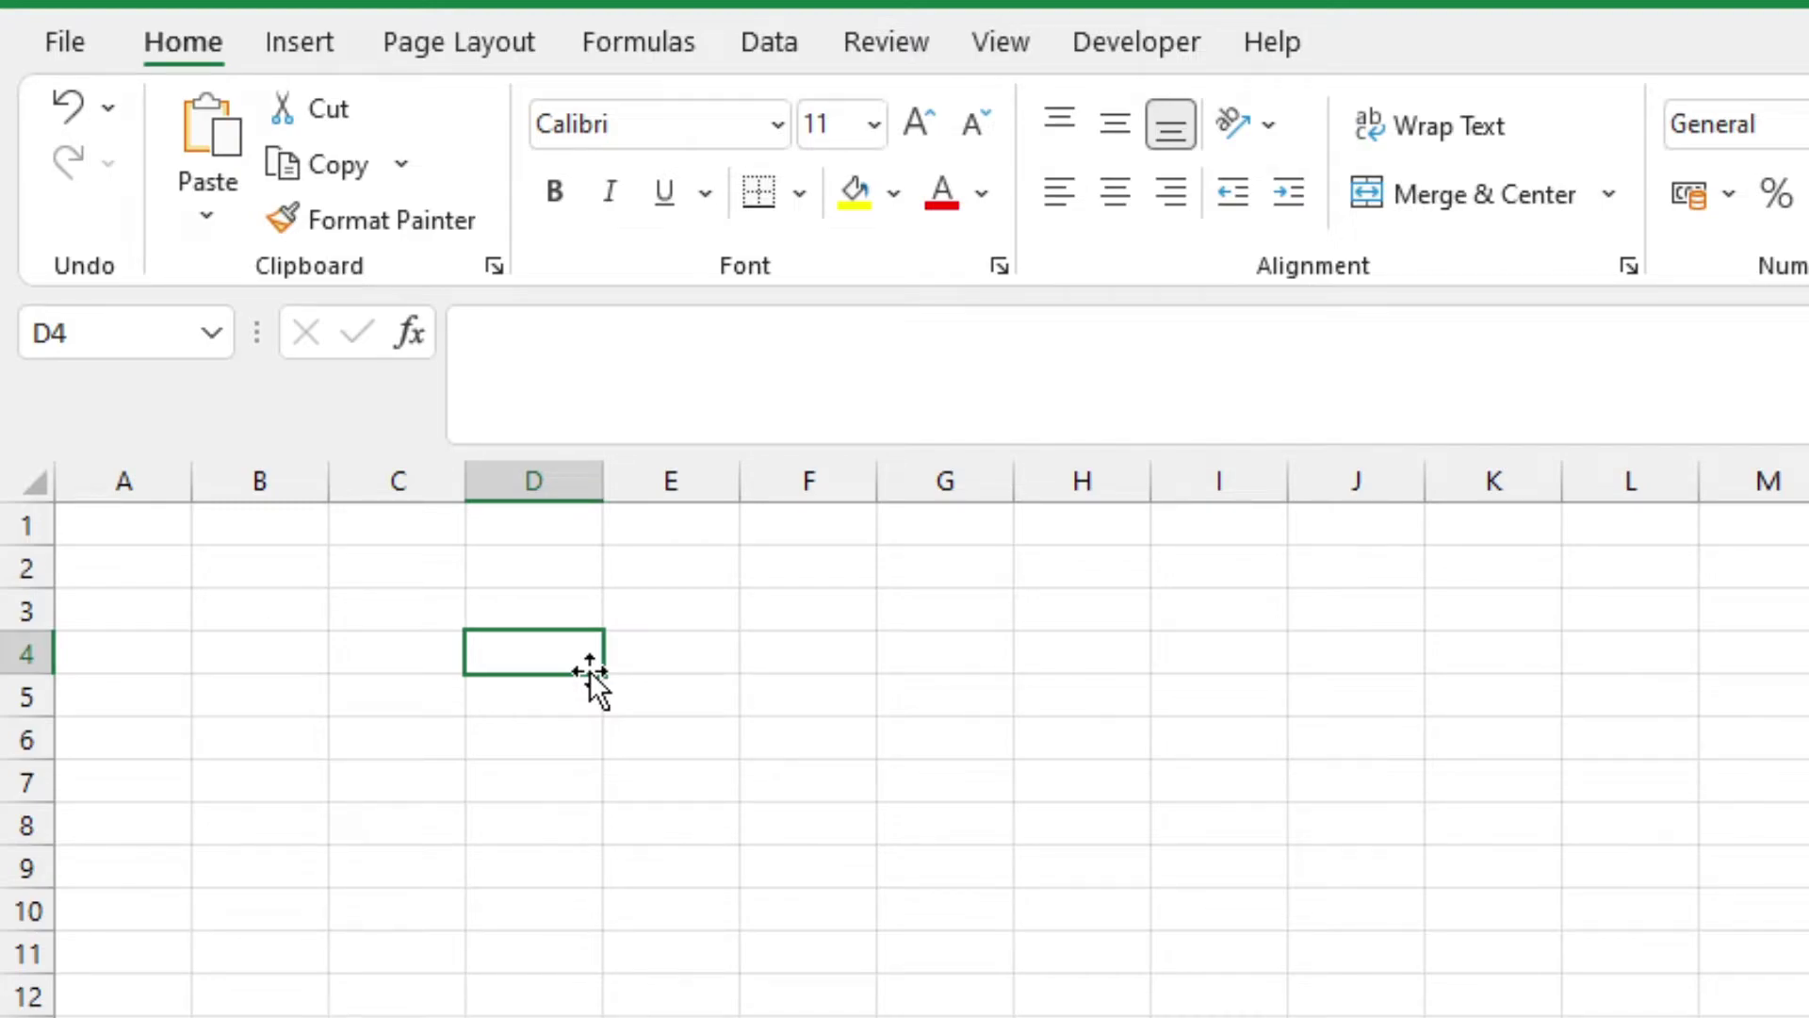
Type 10 into B2 and 6 into C2.
{"action": "left_click", "coordinate": [292, 564]}
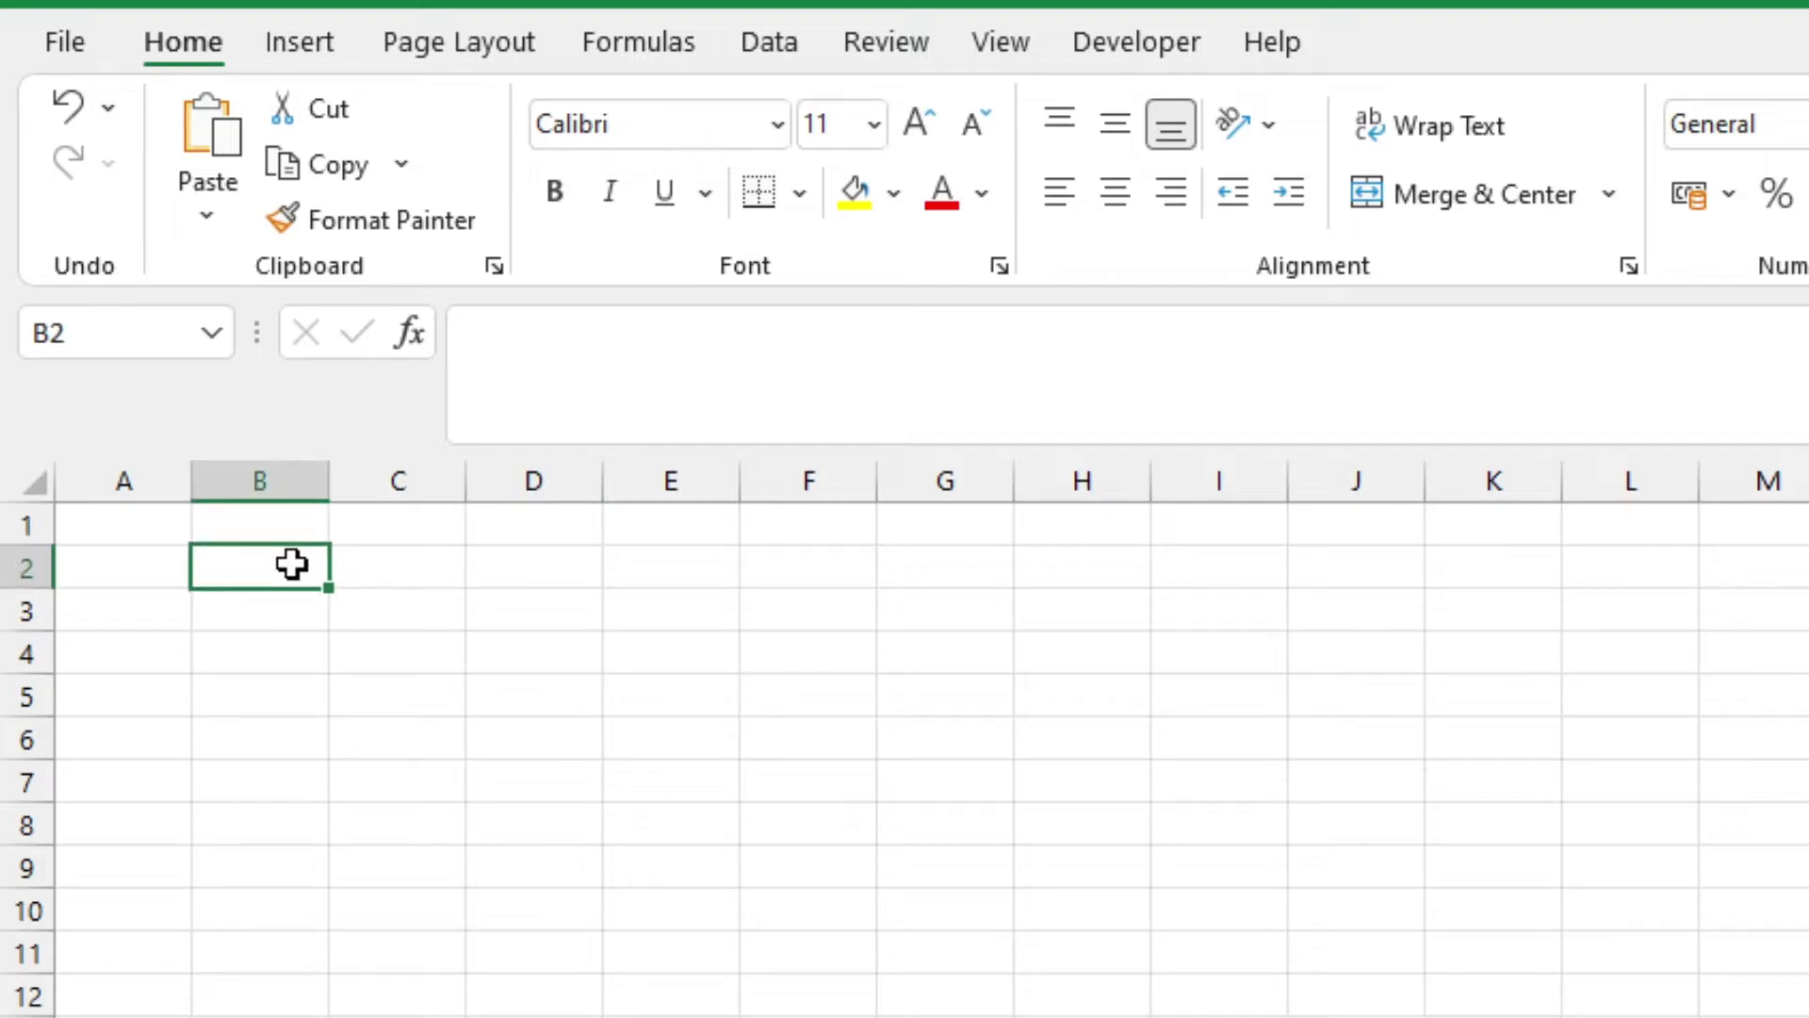
{"action": "type", "text": "10"}
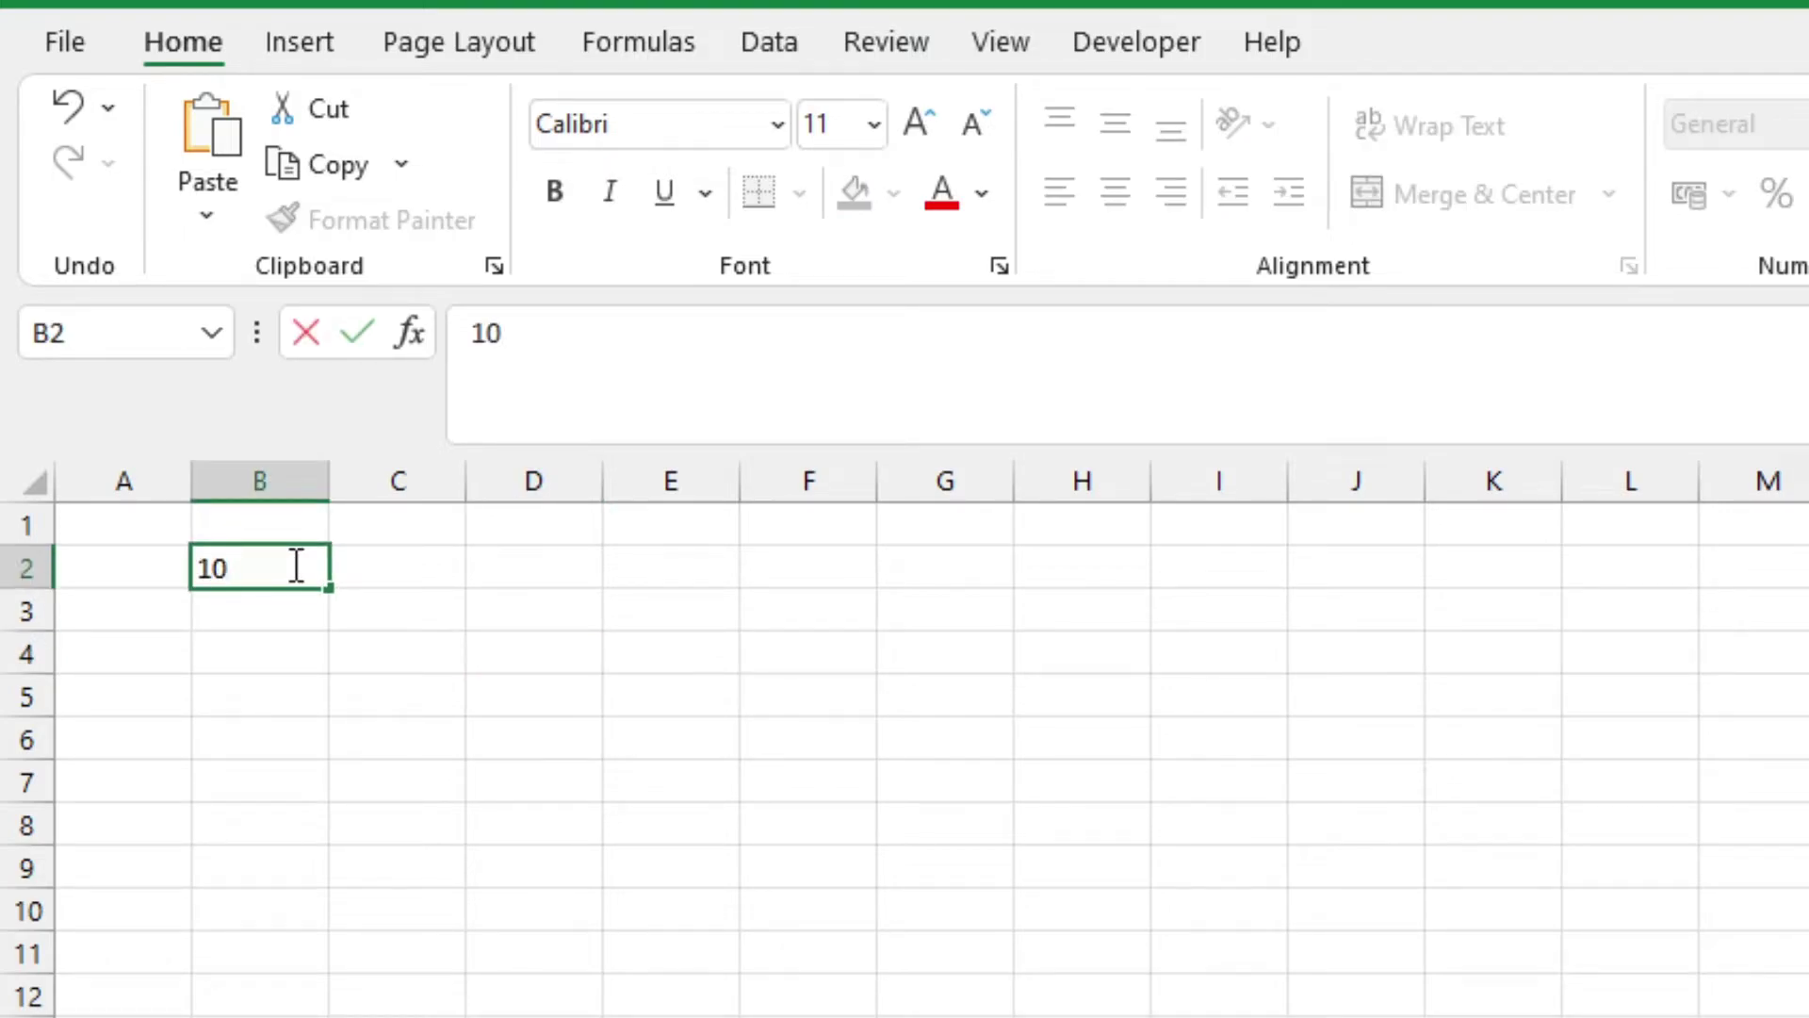
{"action": "key", "text": "Tab"}
{"action": "type", "text": "6"}
{"action": "key", "text": "Return"}
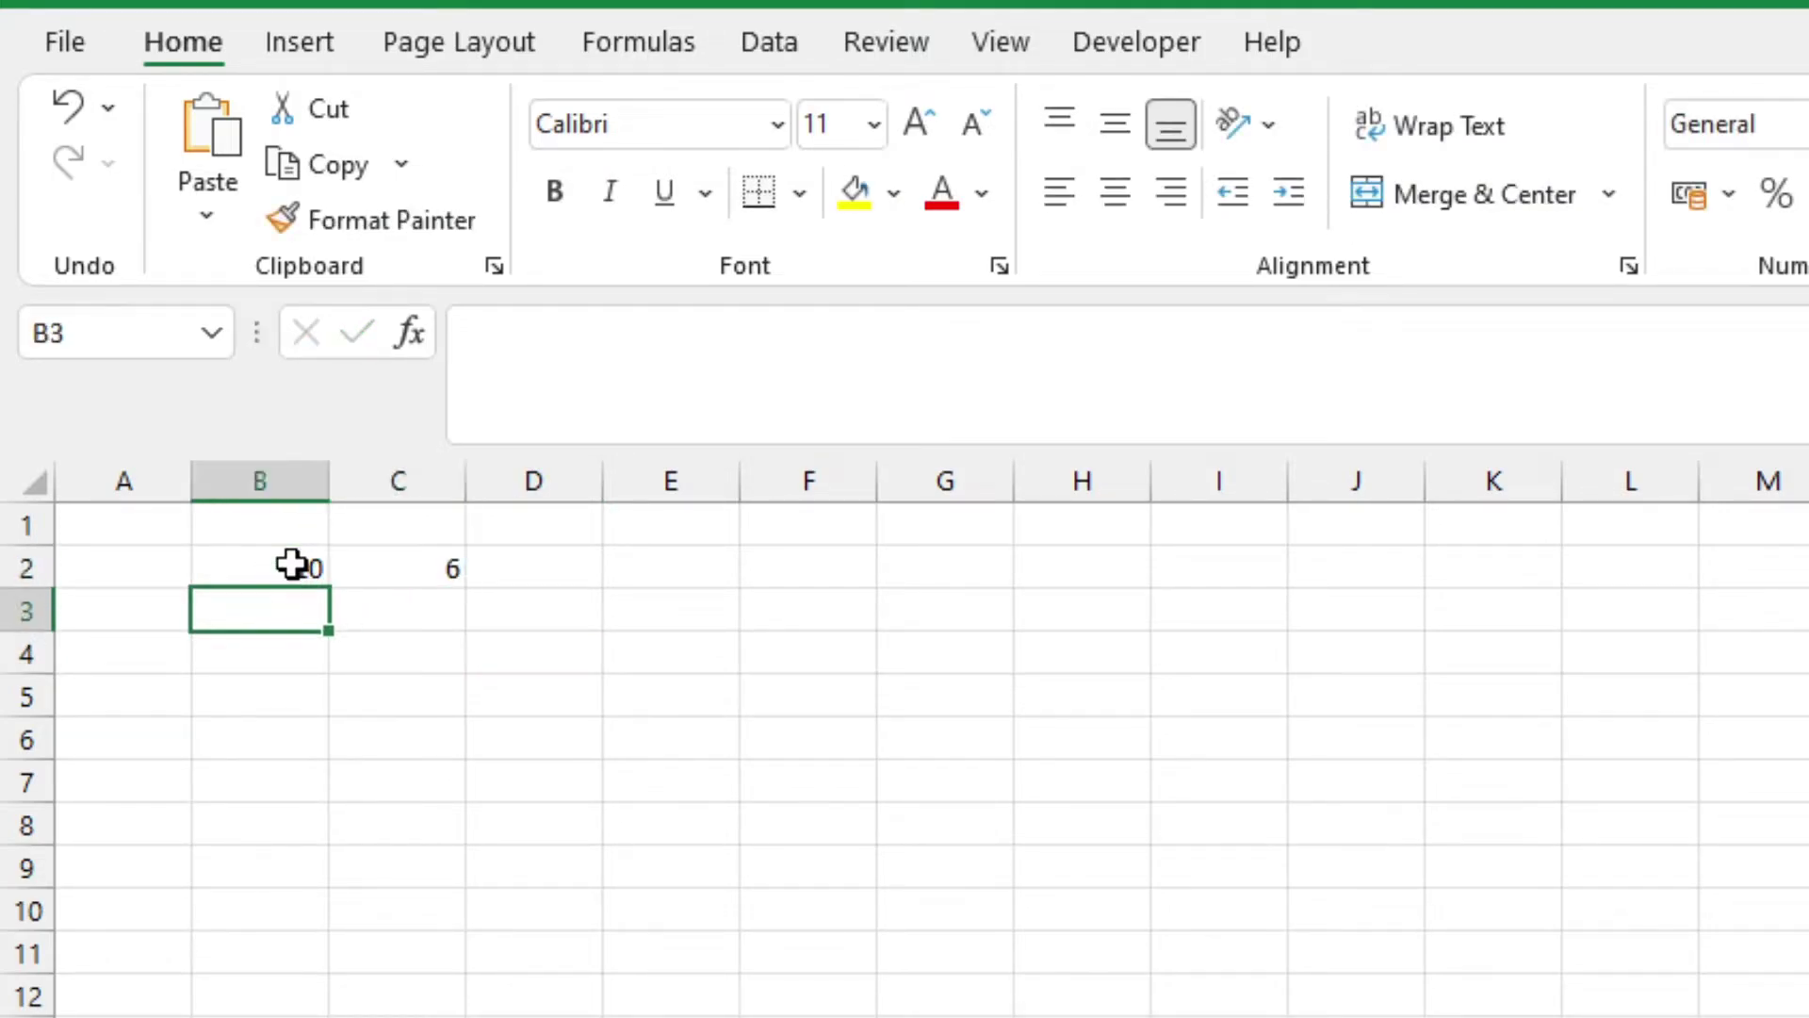
{"action": "left_click", "coordinate": [281, 697]}
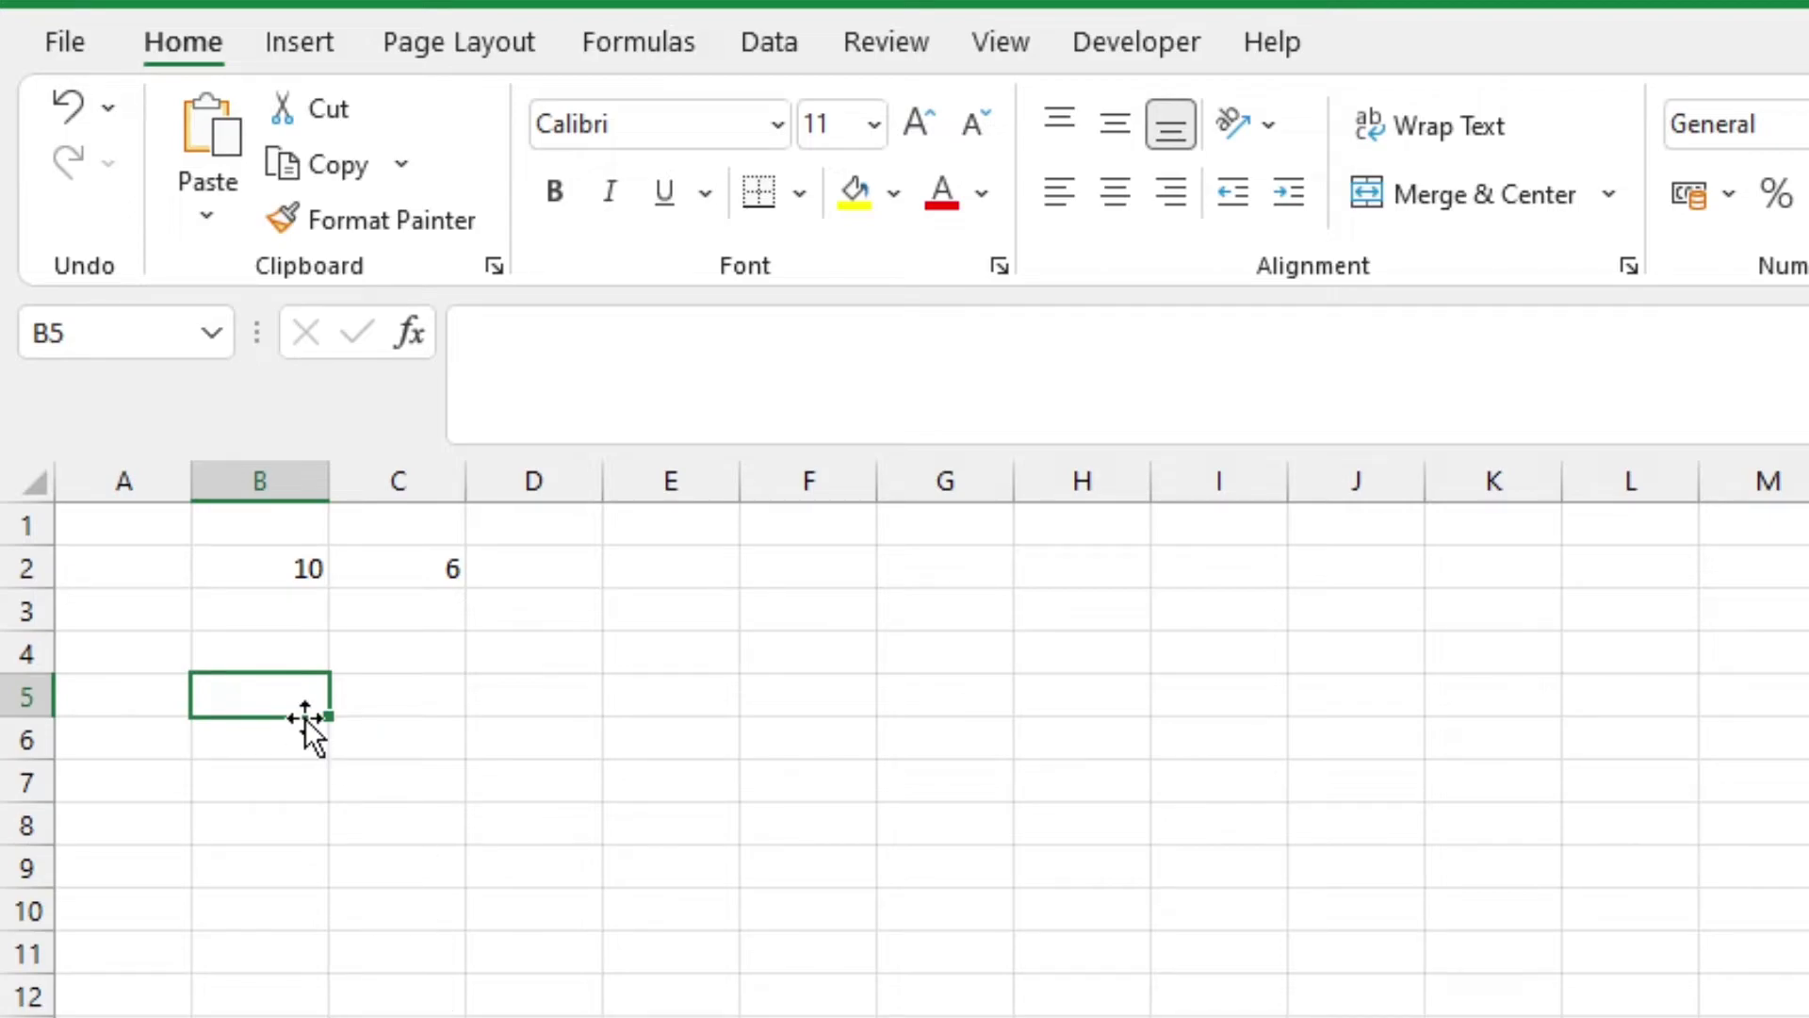
Build the formula =B2-C2 in B5 by clicking the cells, giving 4.
{"action": "type", "text": "="}
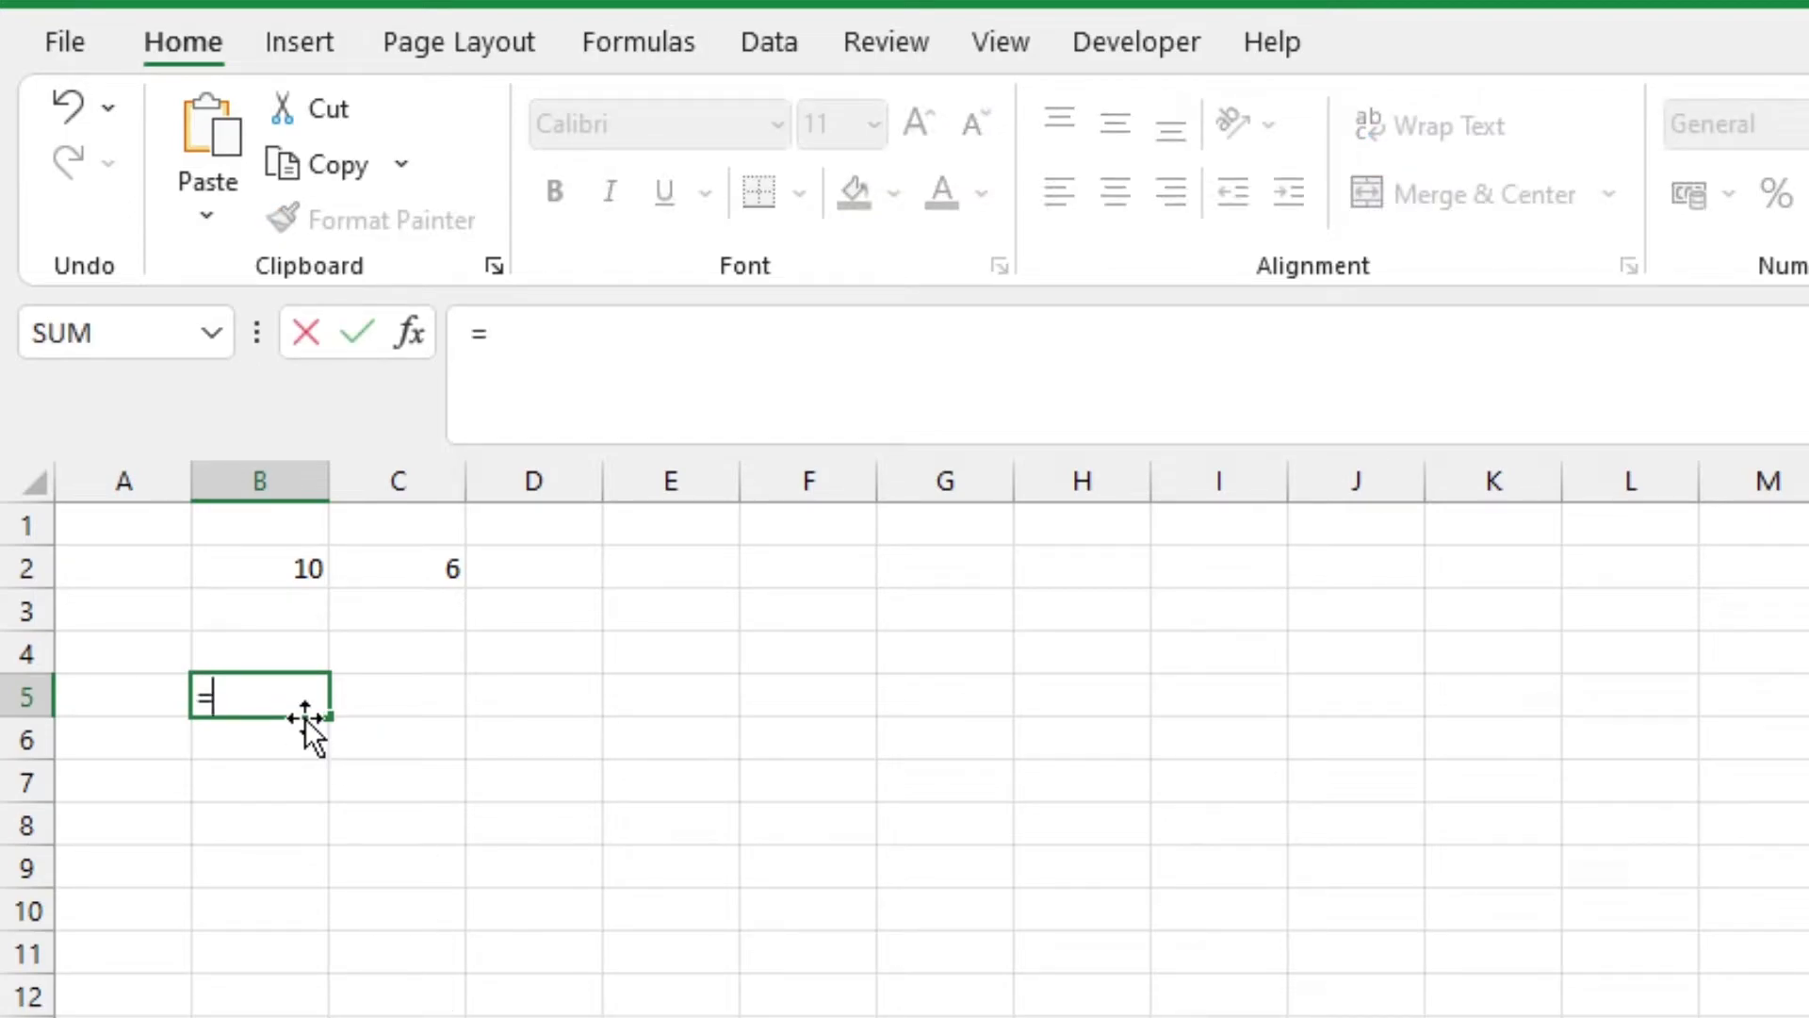
{"action": "left_click", "coordinate": [263, 568]}
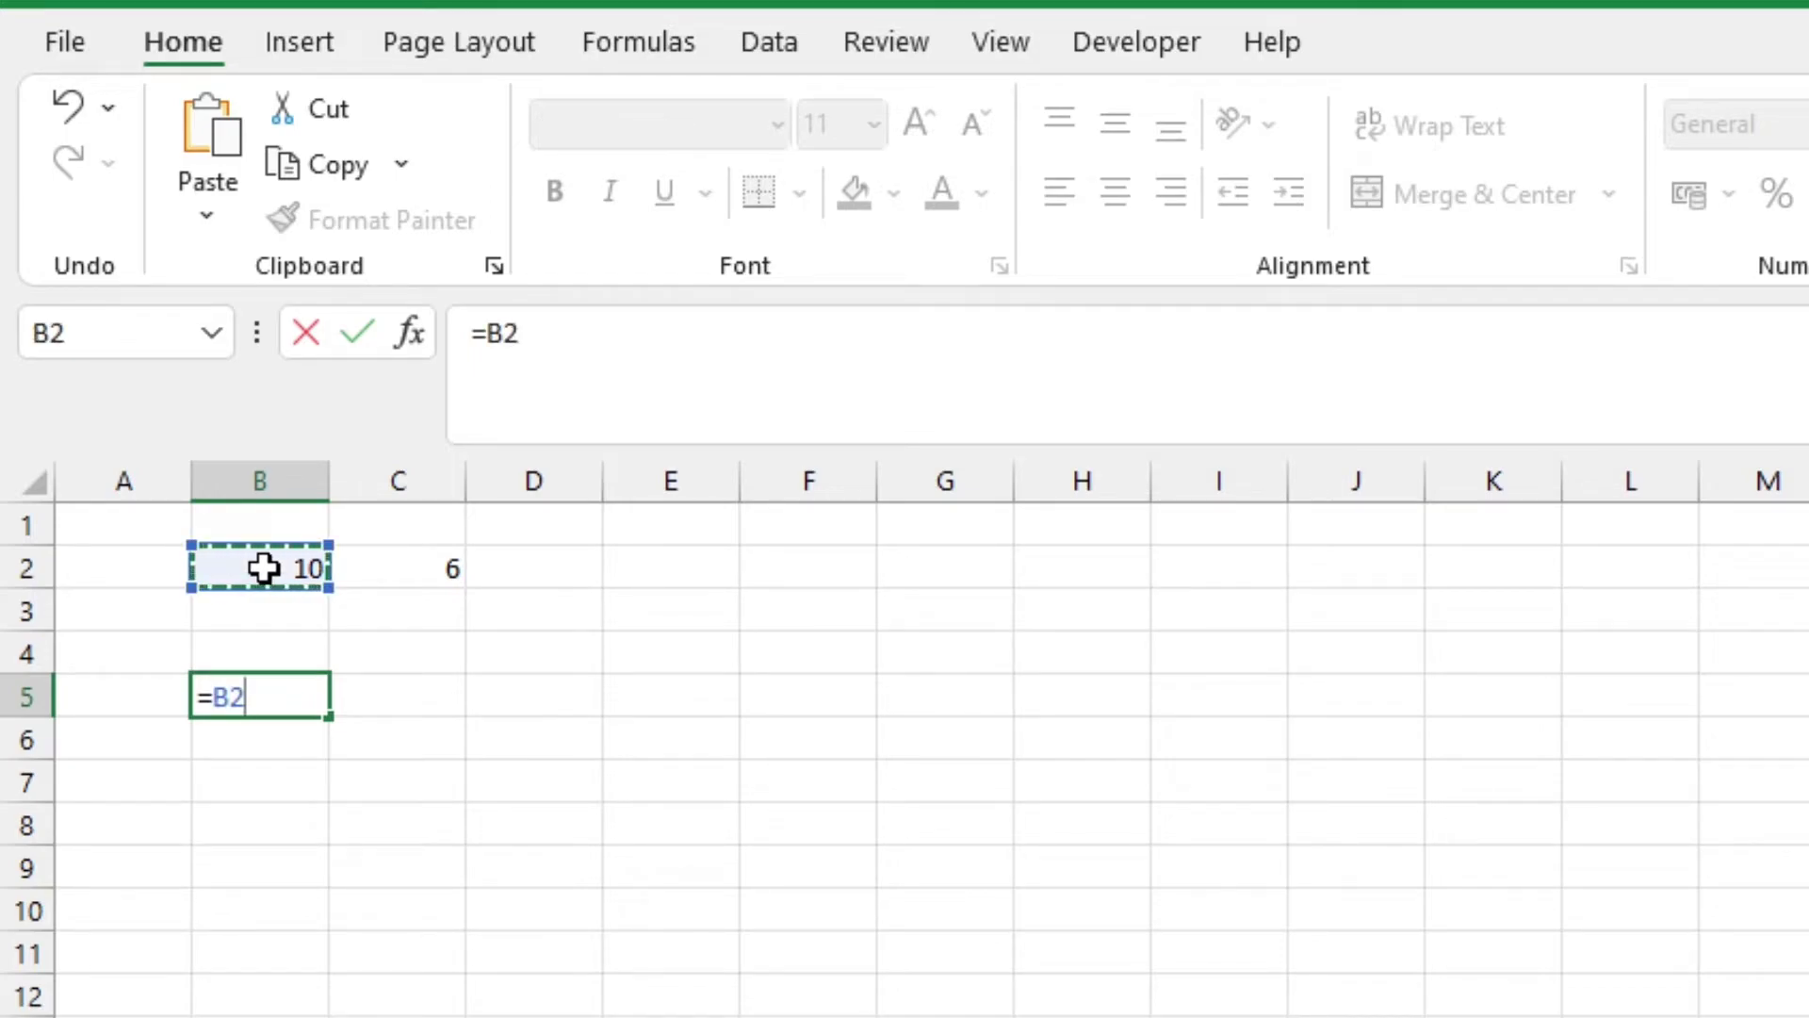
{"action": "type", "text": "-"}
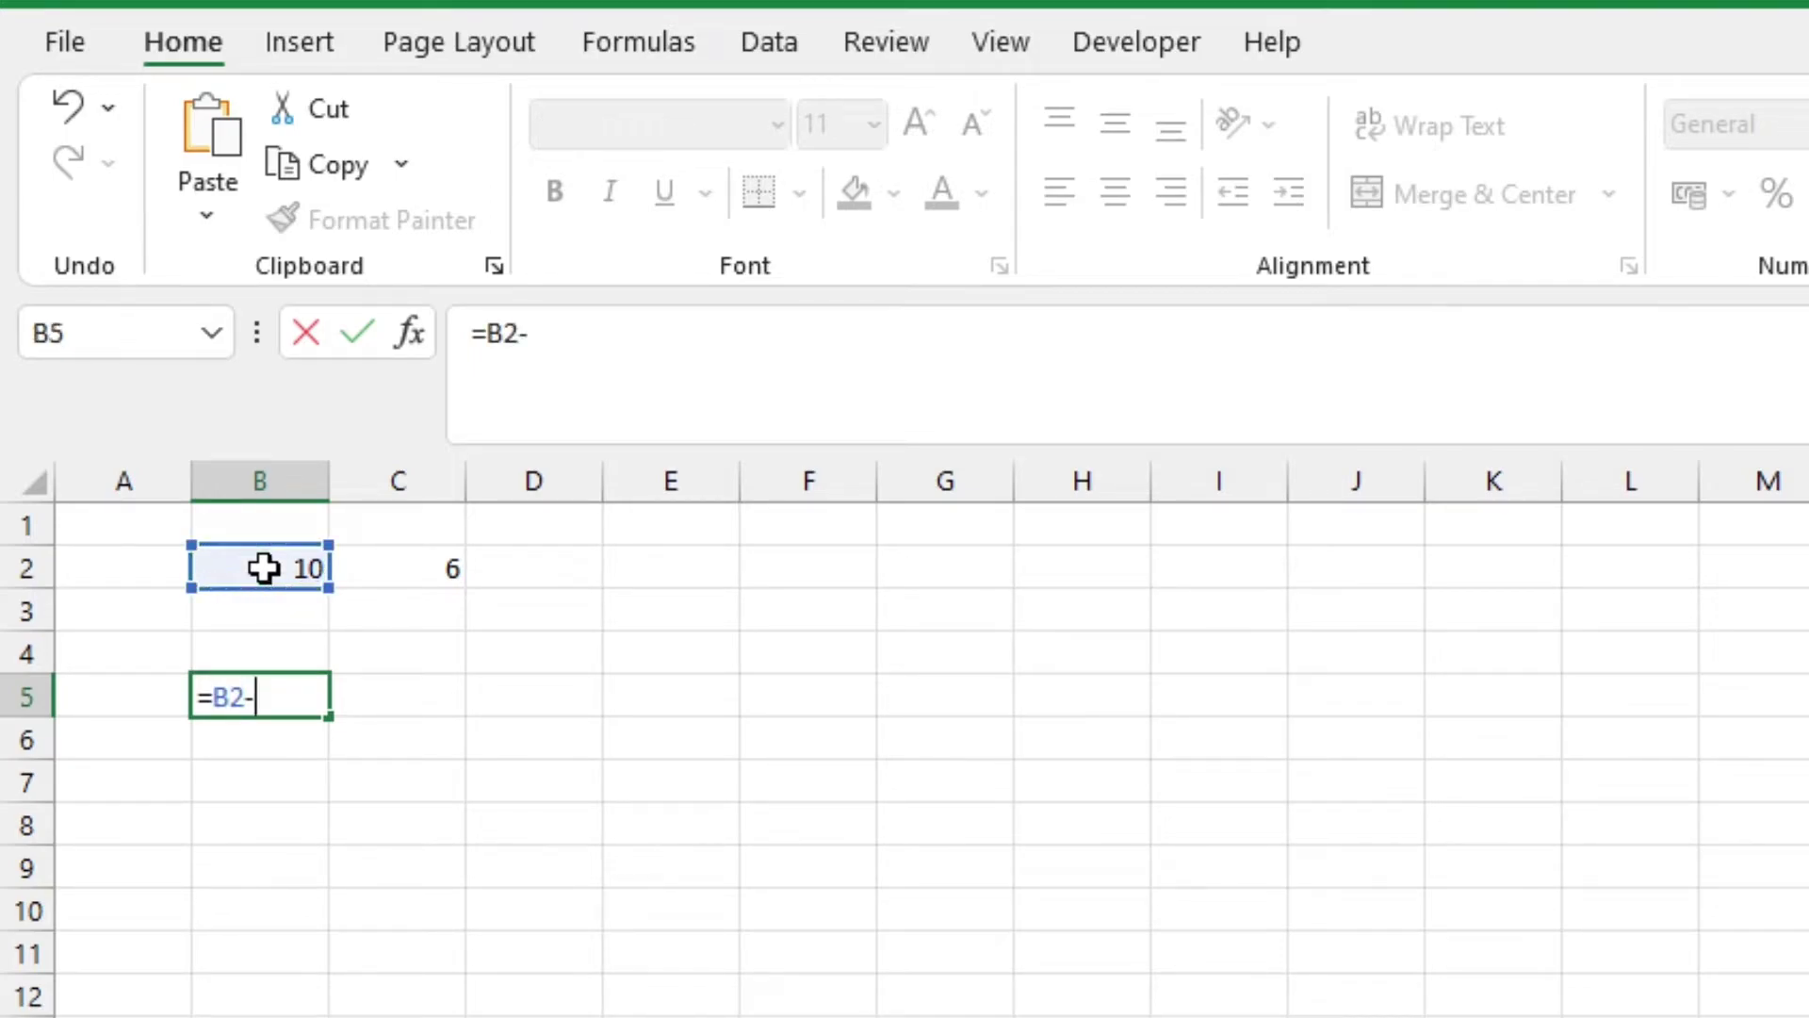
{"action": "left_click", "coordinate": [402, 571]}
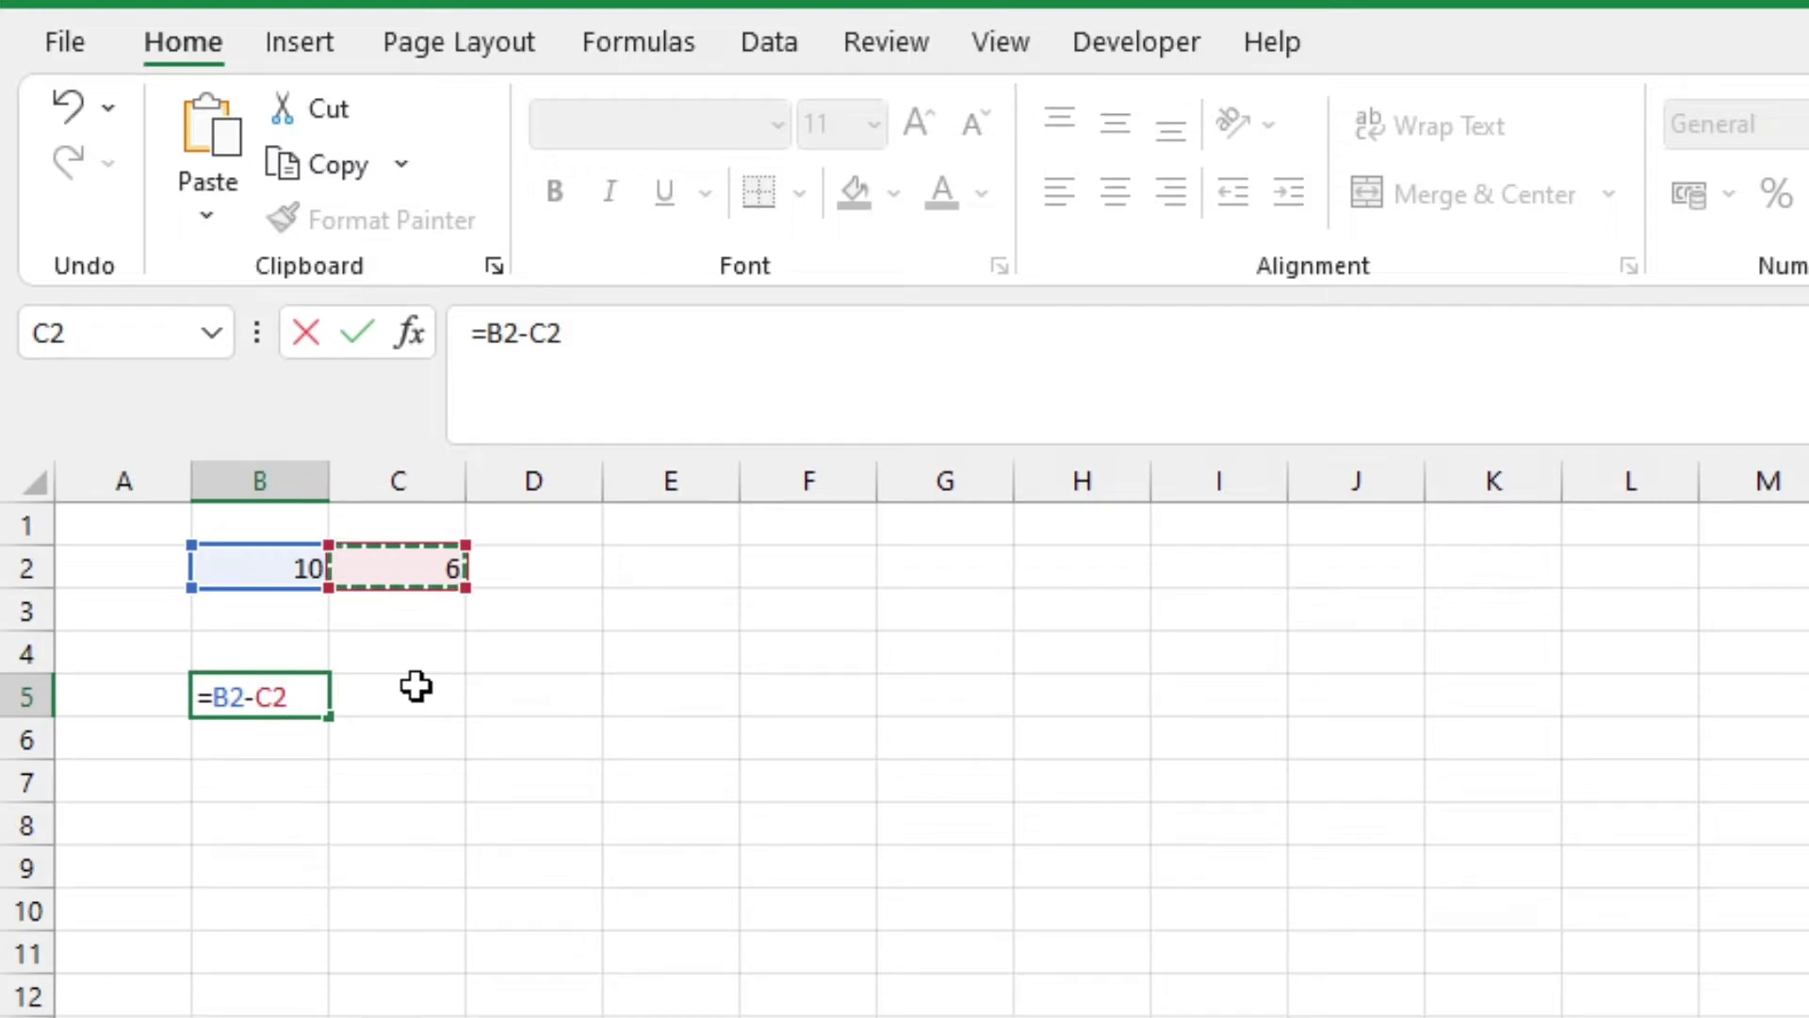
{"action": "key", "text": "Return"}
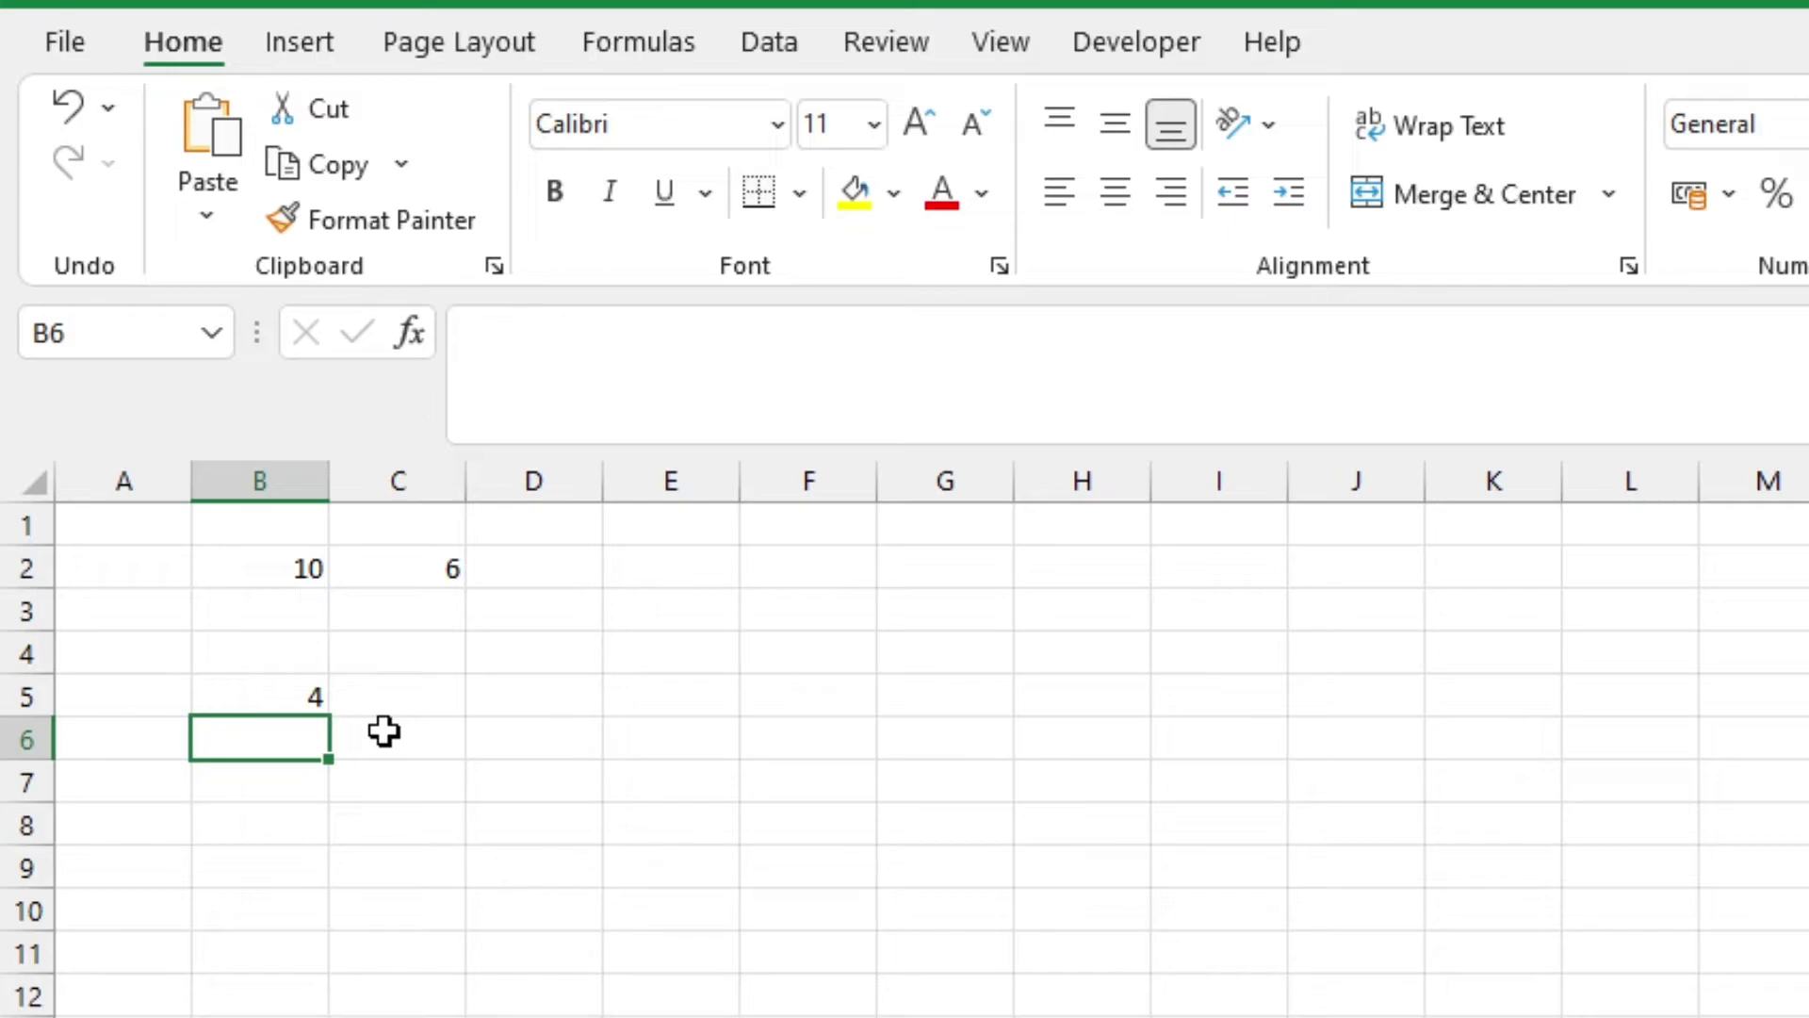
Change C2 to 5 so the B5 result recalculates to 5.
{"action": "left_click", "coordinate": [377, 587]}
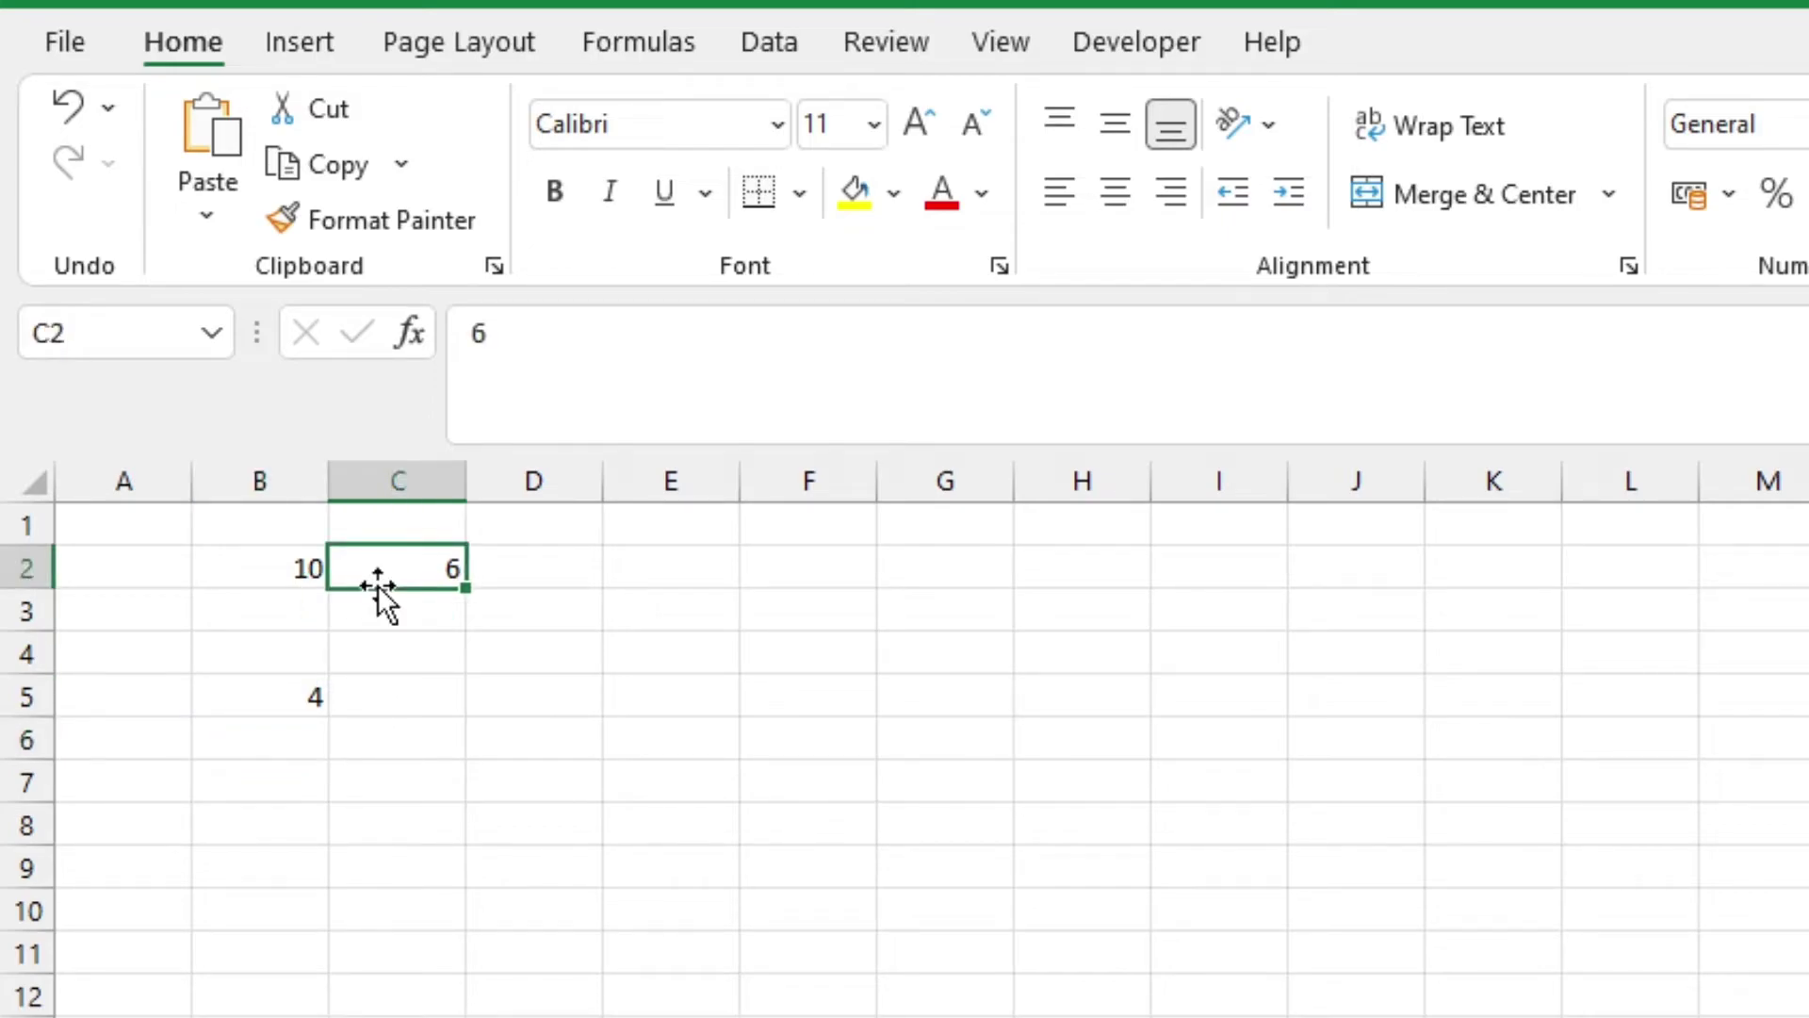
{"action": "type", "text": "5"}
{"action": "key", "text": "Return"}
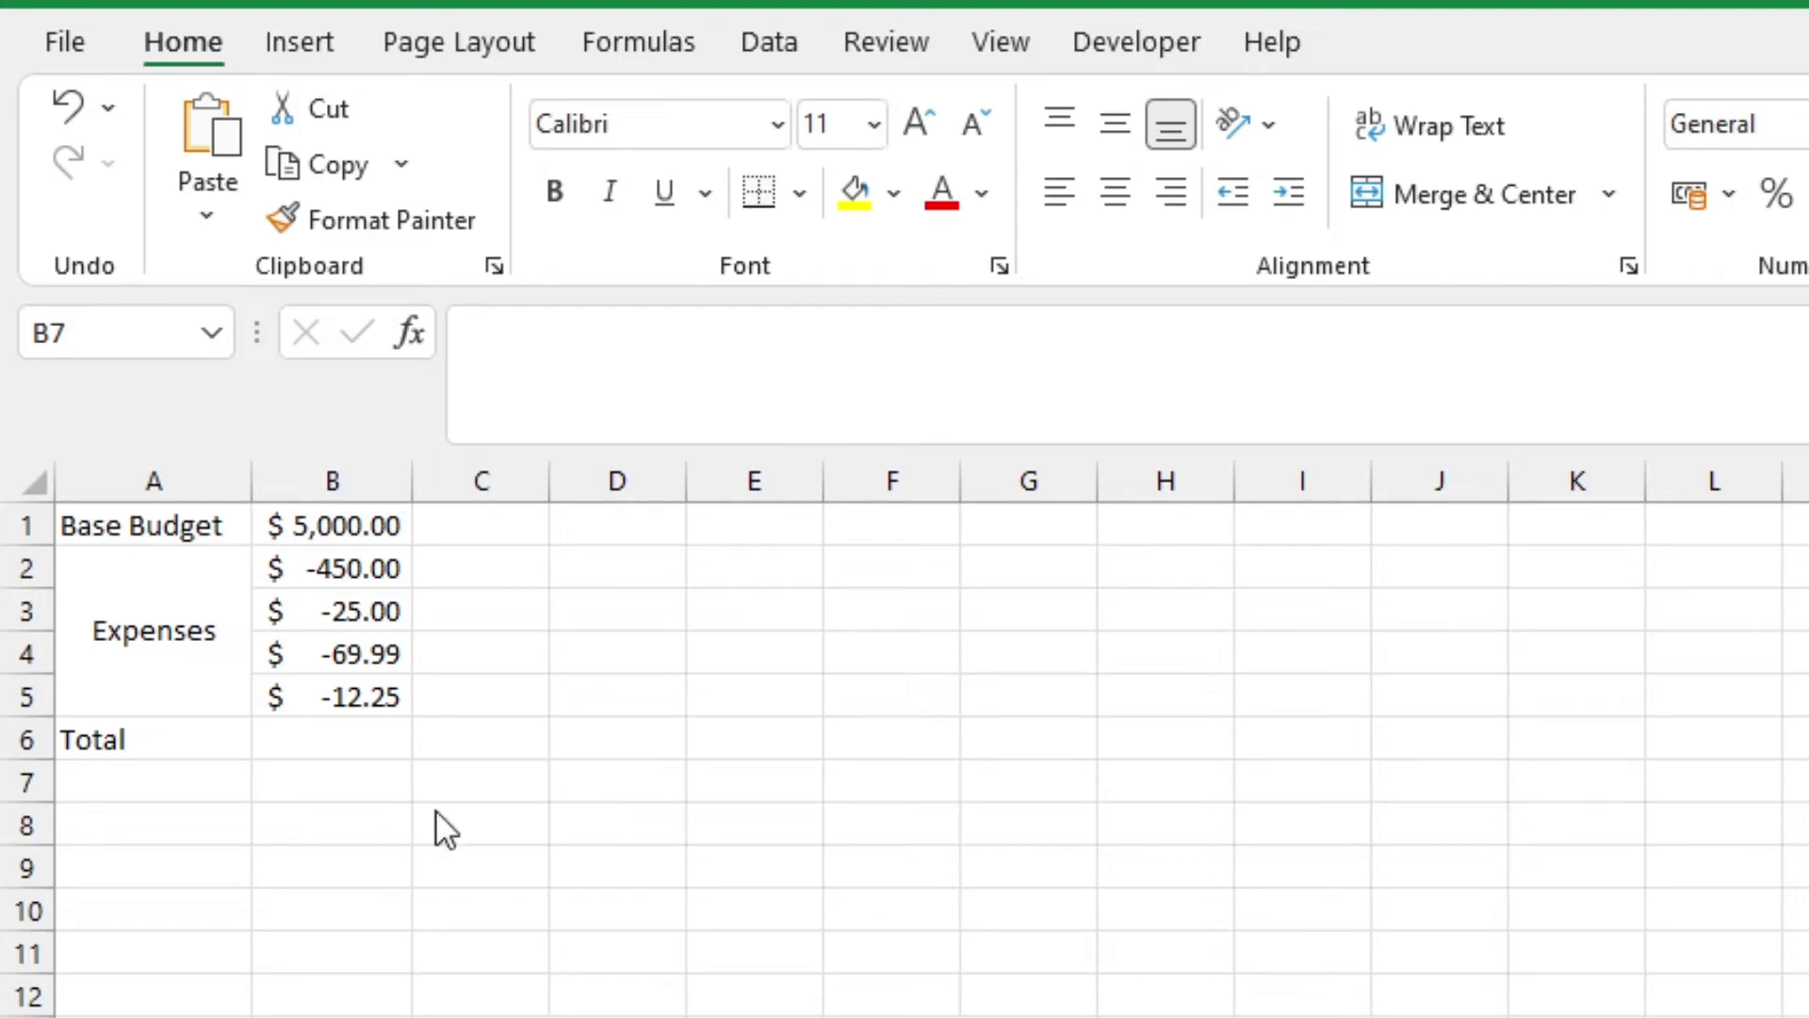
Enter =SUM(B1:B5) in B6 to total the budget, showing $4,442.76.
{"action": "left_click", "coordinate": [311, 525]}
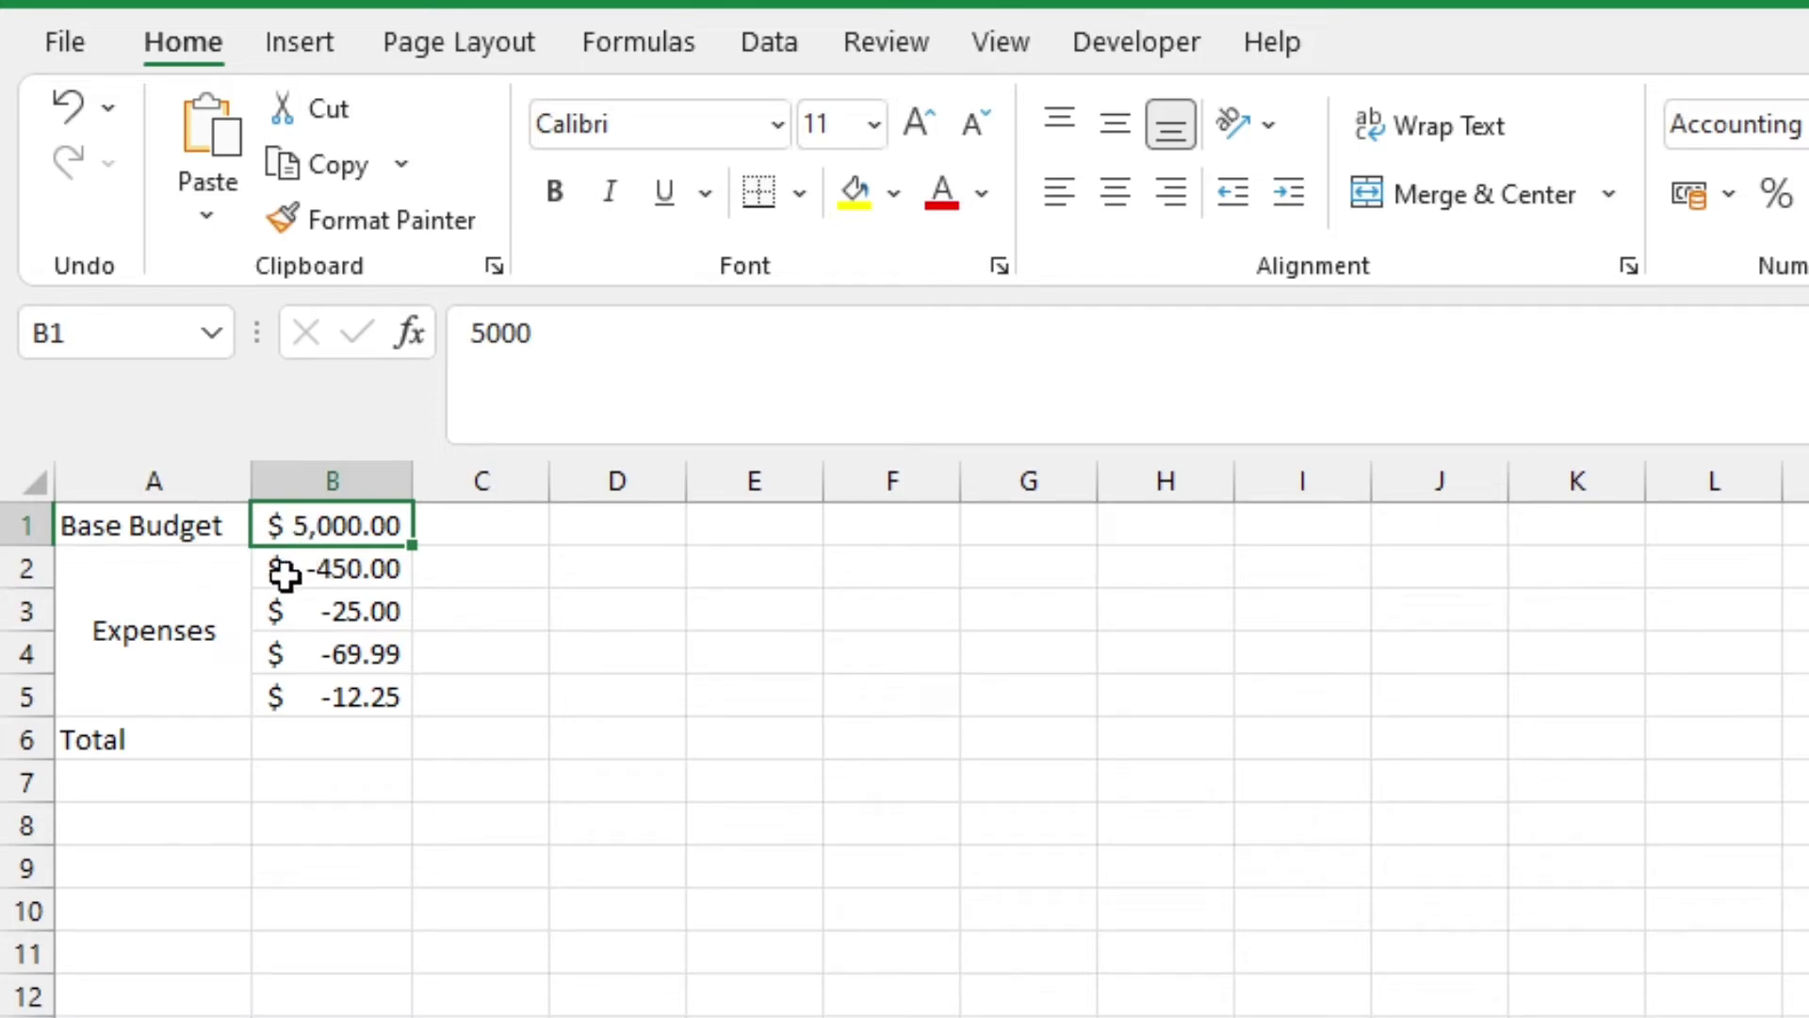
{"action": "left_click_drag", "start_coordinate": [284, 574], "coordinate": [263, 695]}
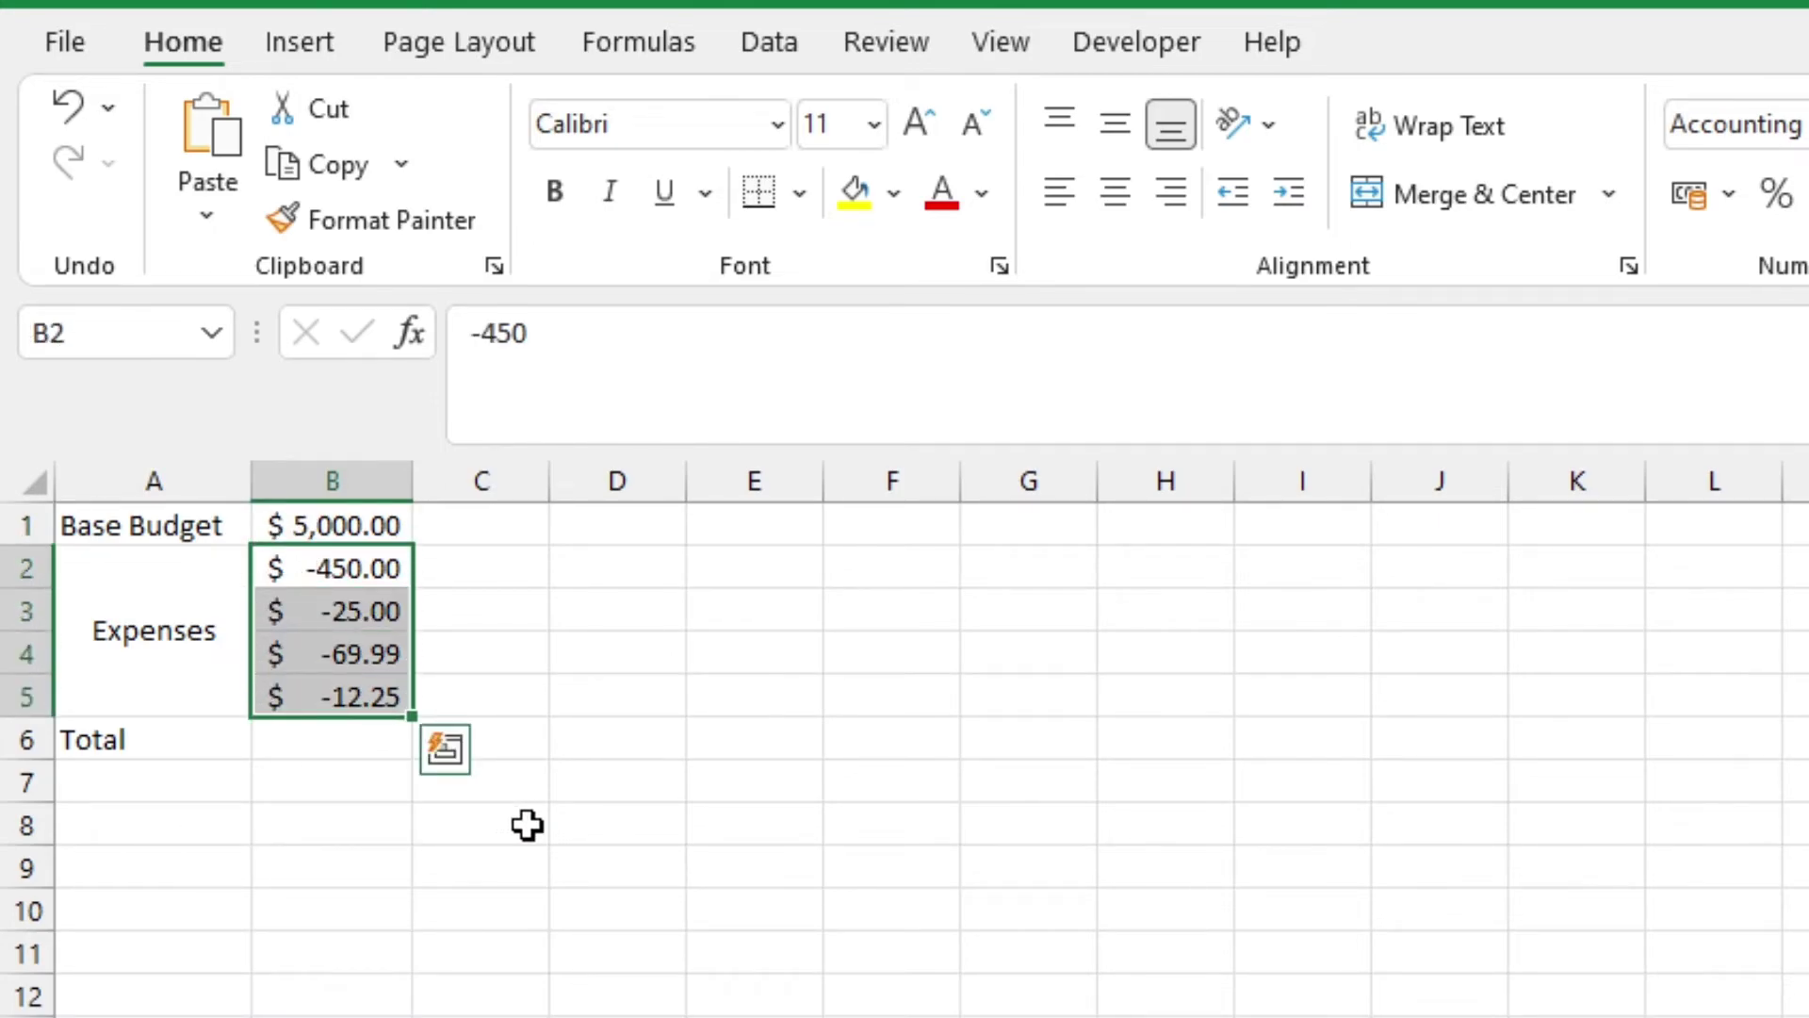
{"action": "left_click", "coordinate": [351, 724]}
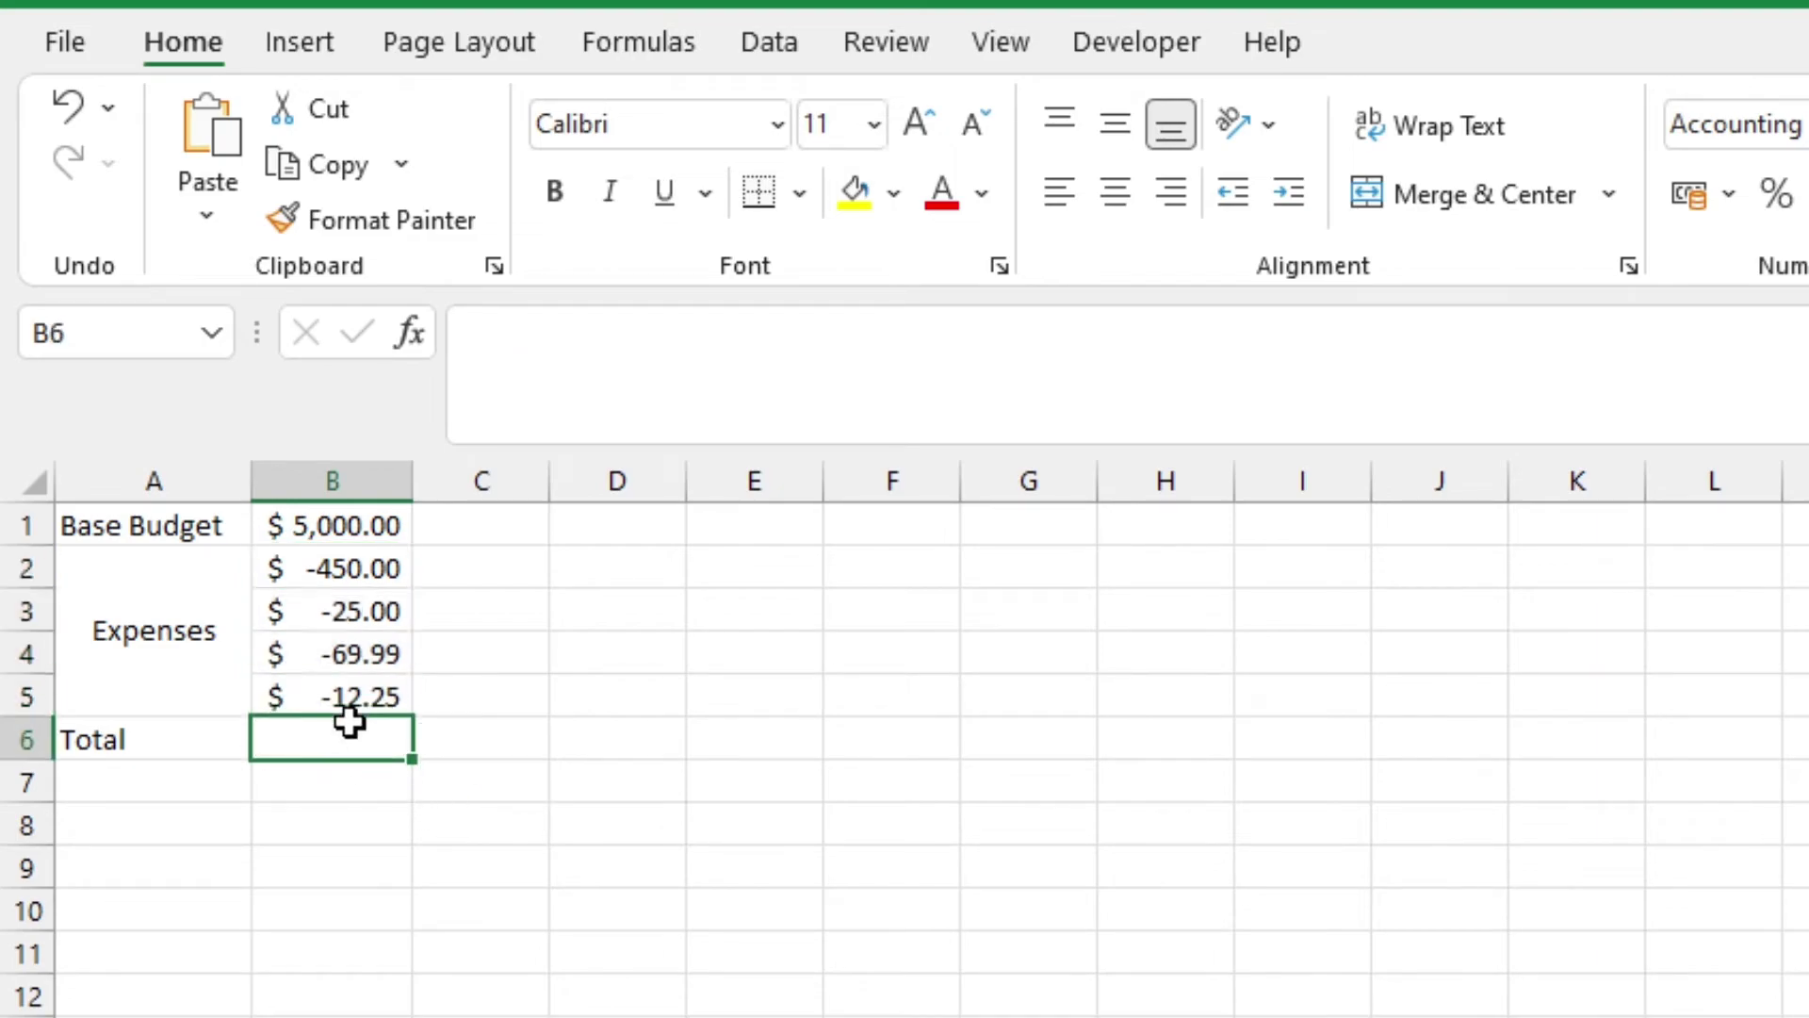
{"action": "type", "text": "=SUM"}
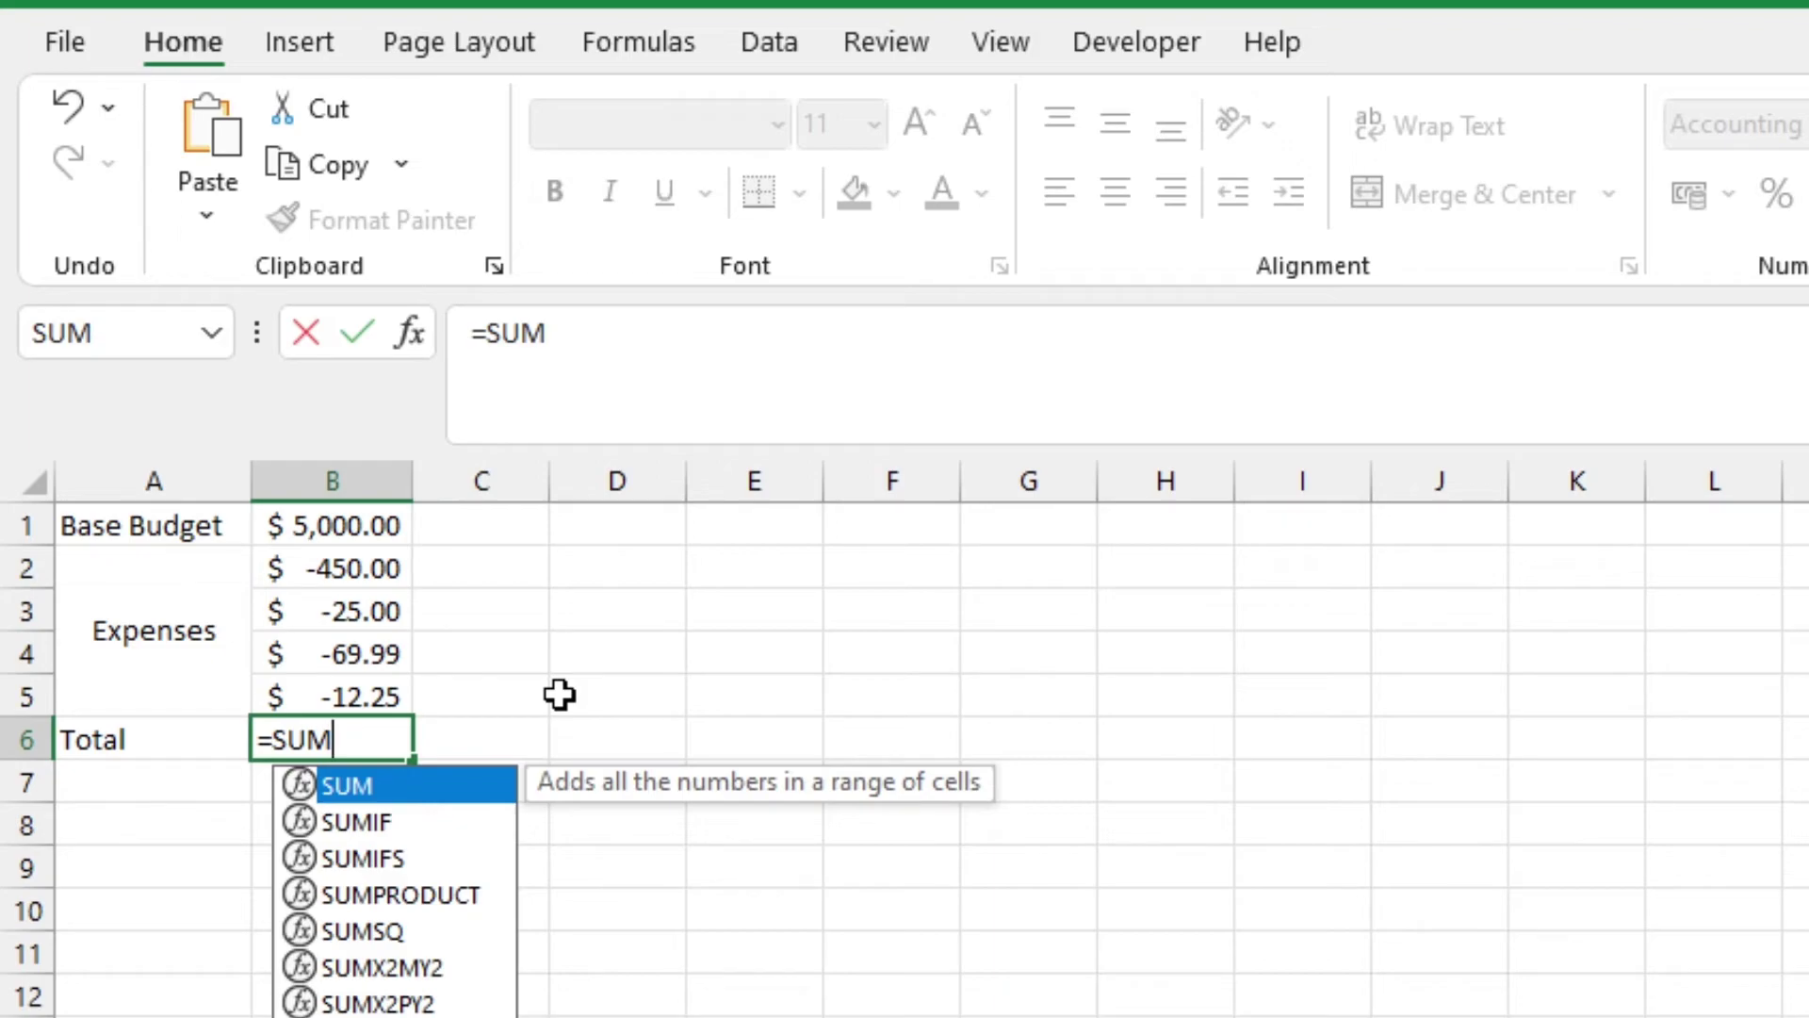
{"action": "type", "text": "("}
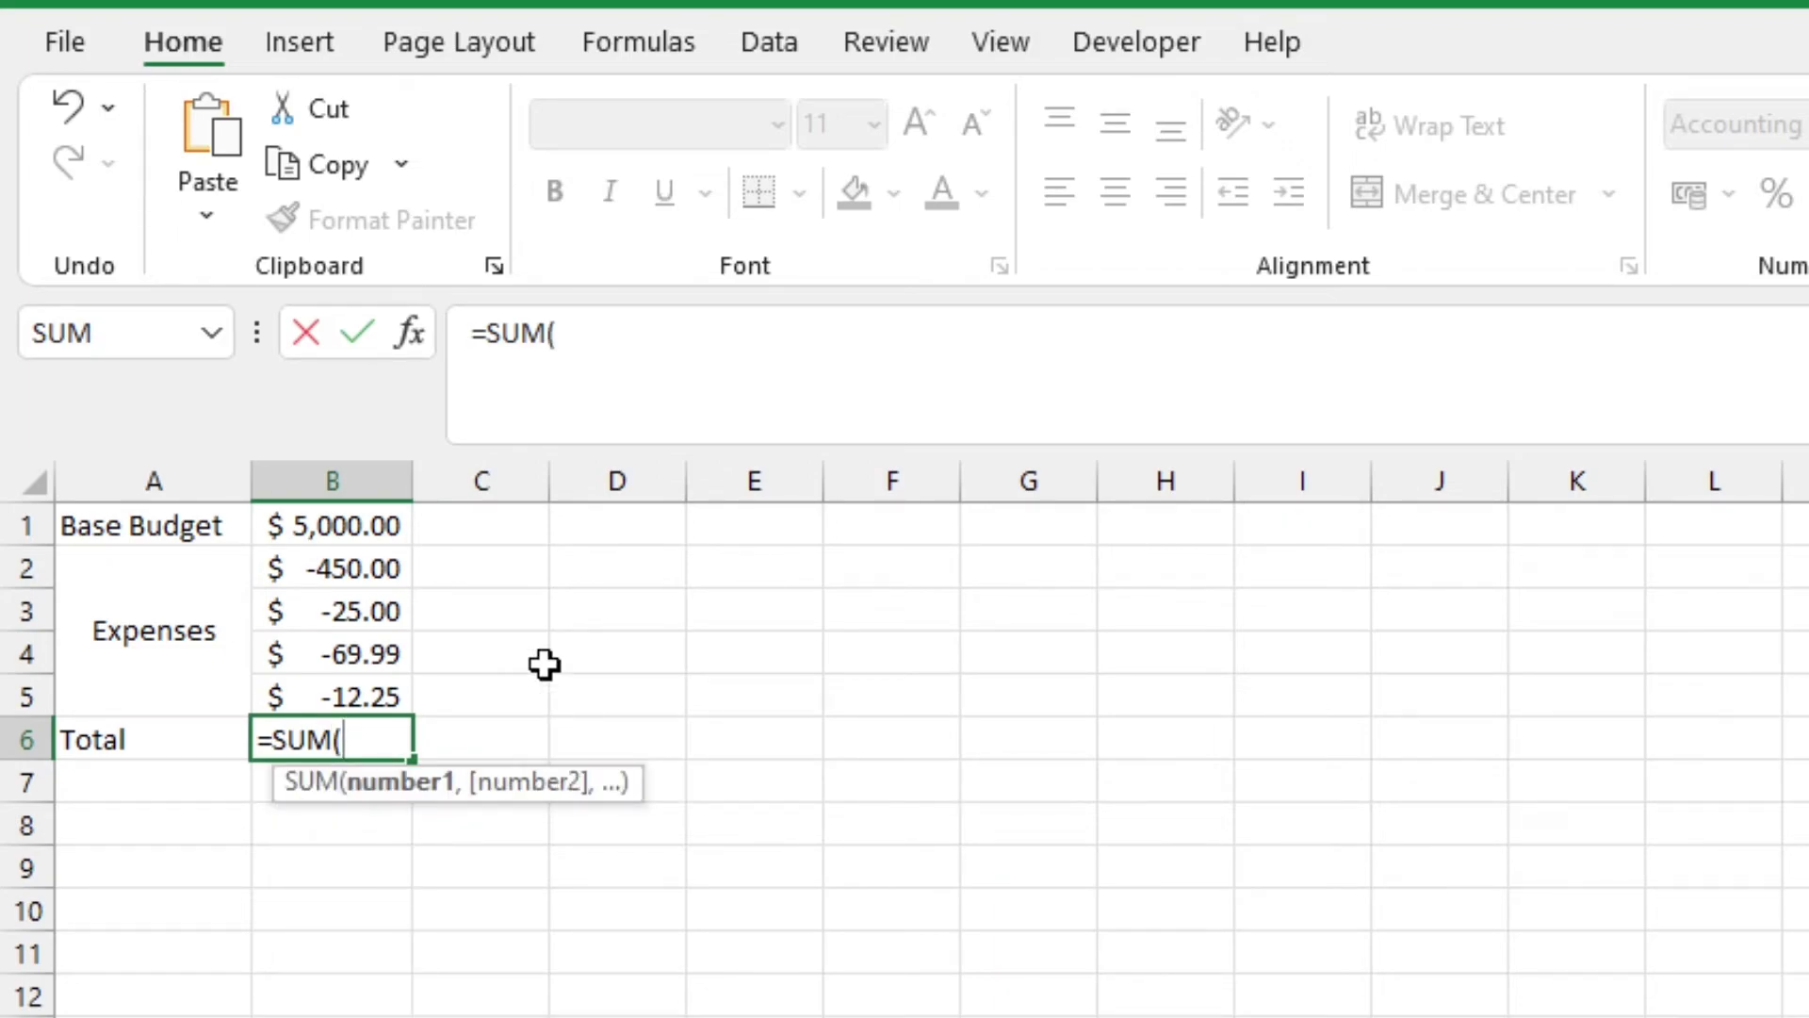
{"action": "left_click", "coordinate": [322, 525]}
{"action": "left_click_drag", "start_coordinate": [321, 525], "coordinate": [319, 695]}
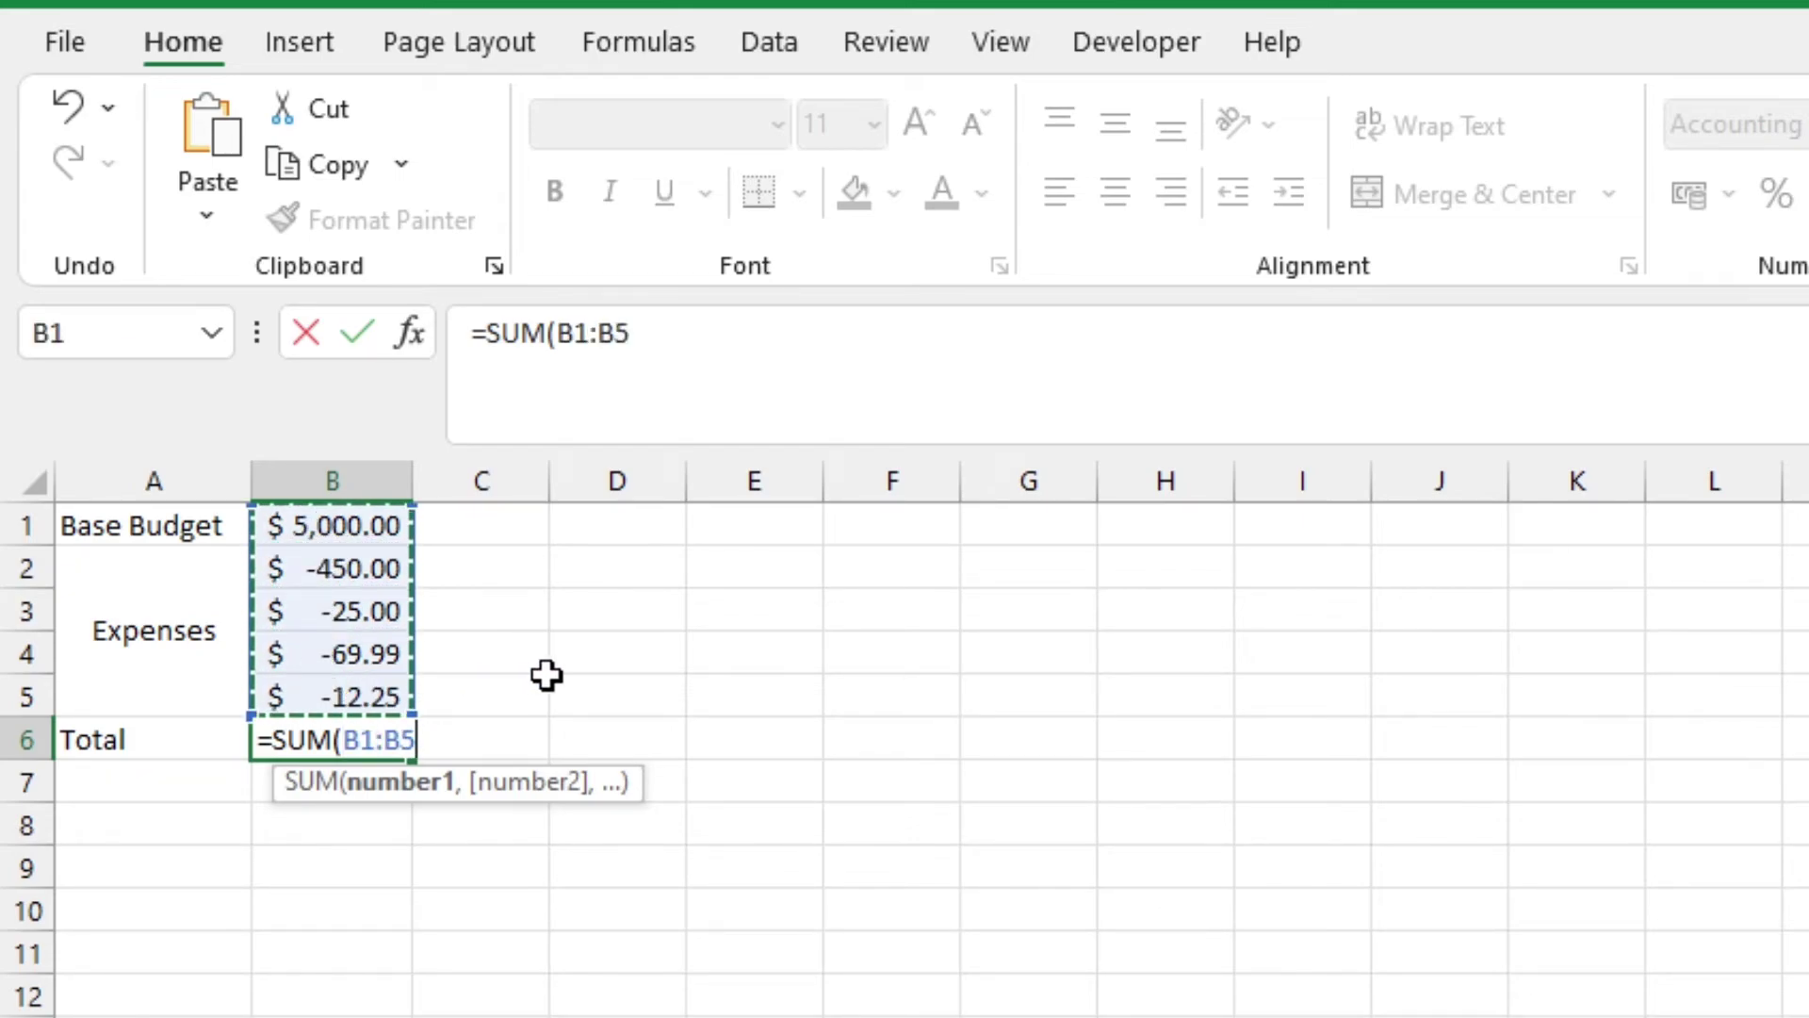
{"action": "key", "text": "Return"}
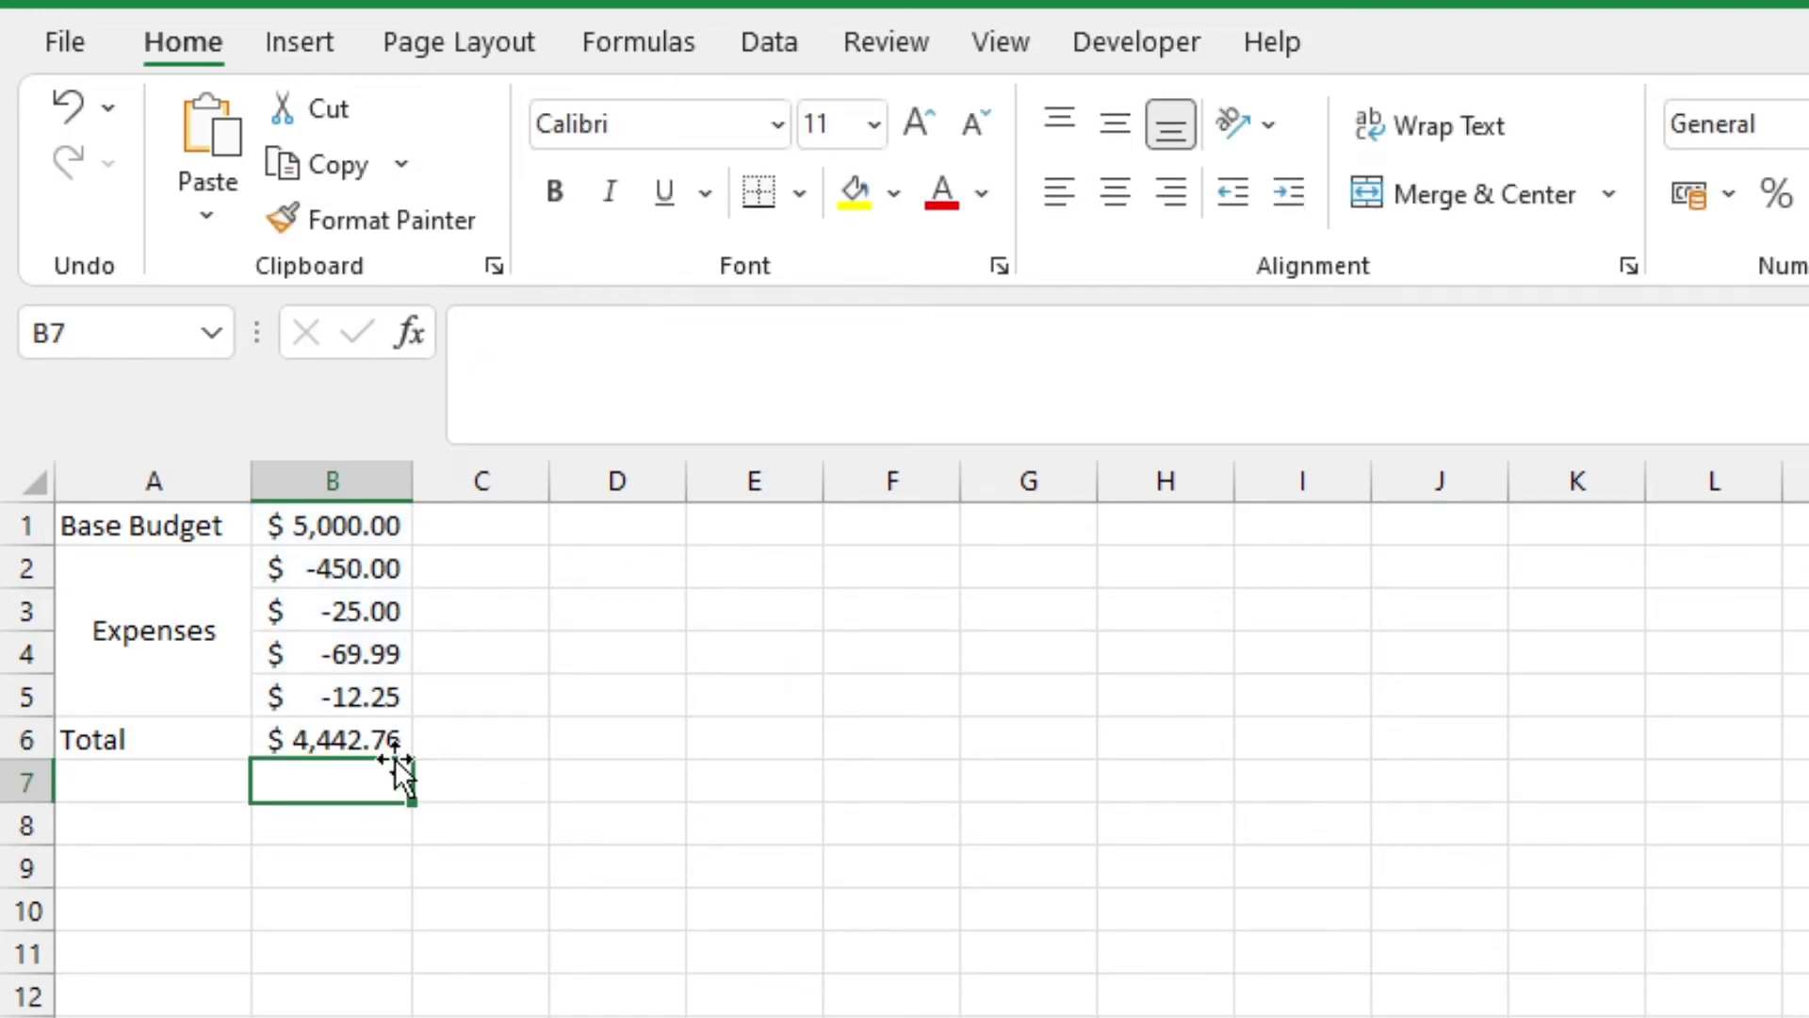
{"action": "left_click", "coordinate": [360, 737]}
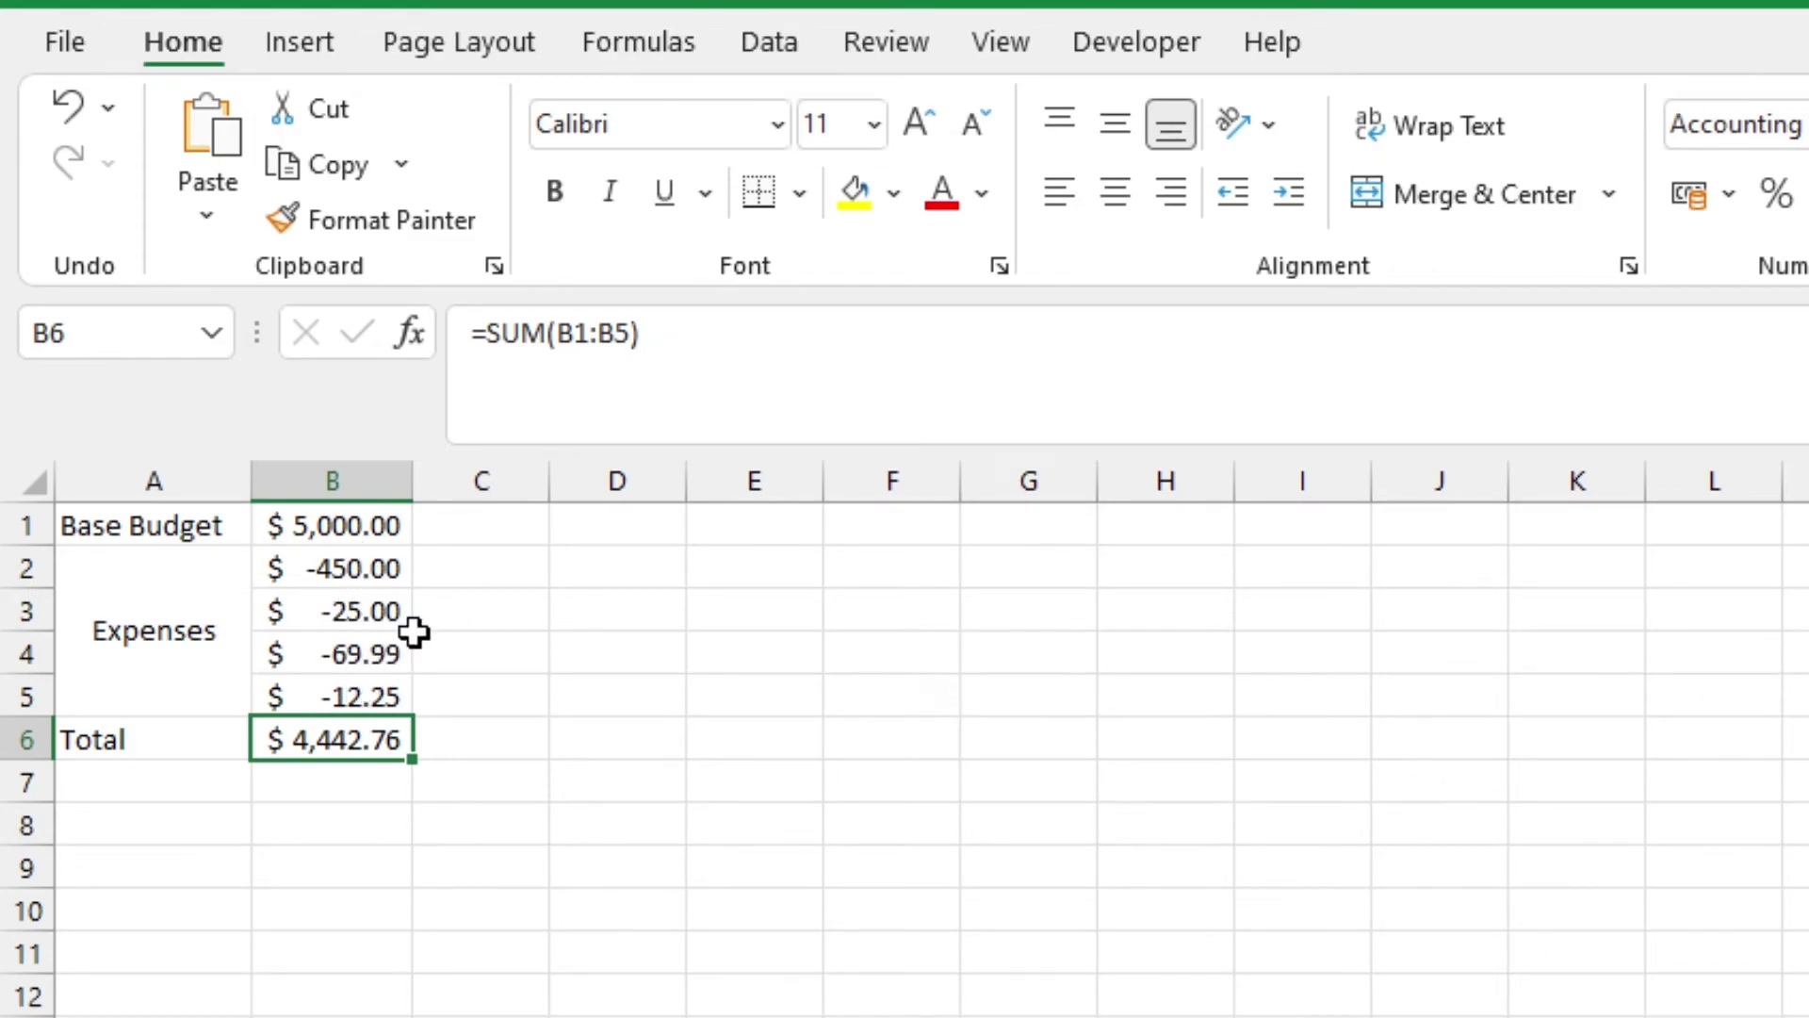
{"action": "left_click", "coordinate": [400, 525]}
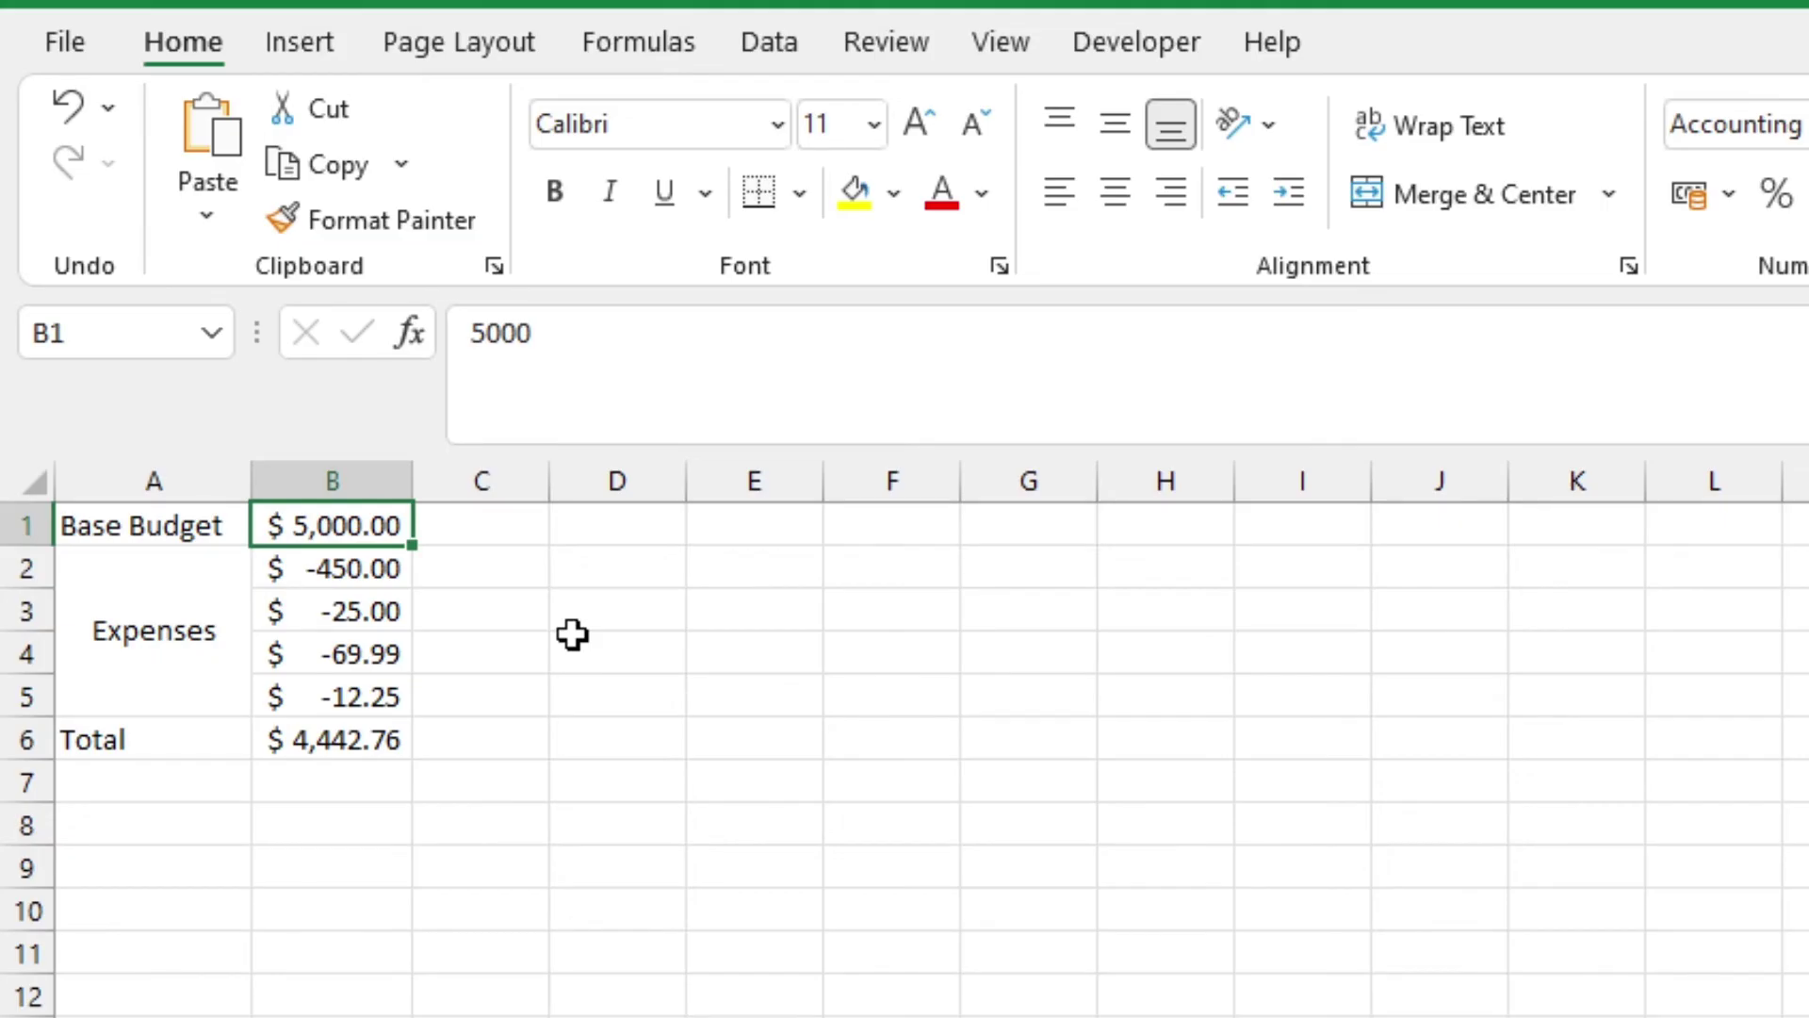